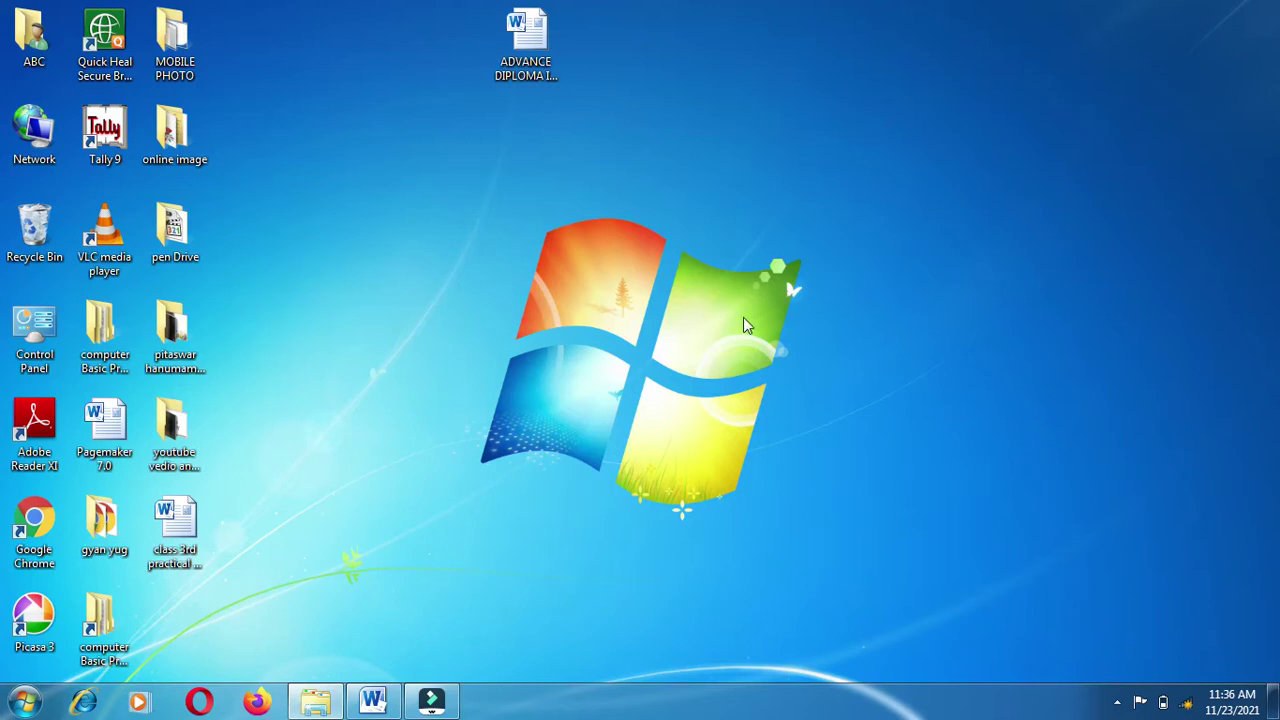
Switch to Word, review the topic list in the Exploring windows 10 document down to Creating Shortcuts, and minimize the document.
{"action": "left_click", "coordinate": [375, 703]}
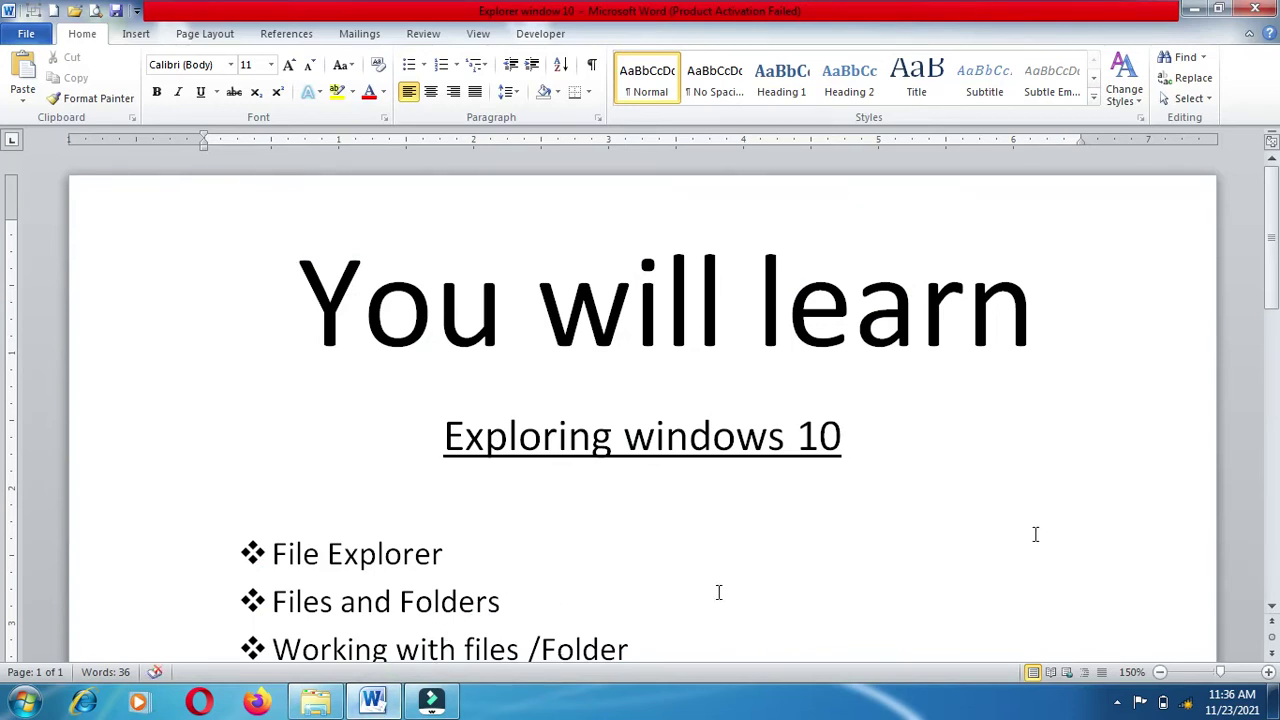
{"action": "left_click", "coordinate": [1272, 606]}
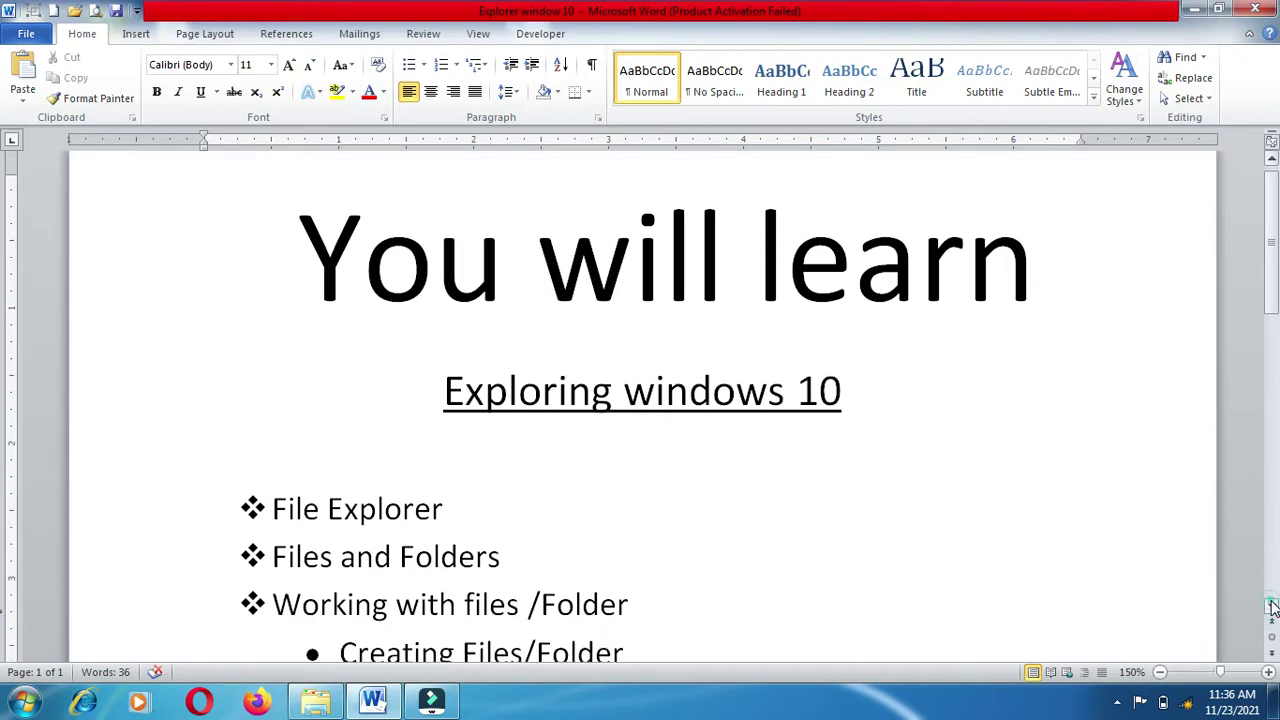
{"action": "left_click", "coordinate": [1272, 606]}
{"action": "left_click", "coordinate": [1272, 606]}
{"action": "left_click", "coordinate": [1272, 606]}
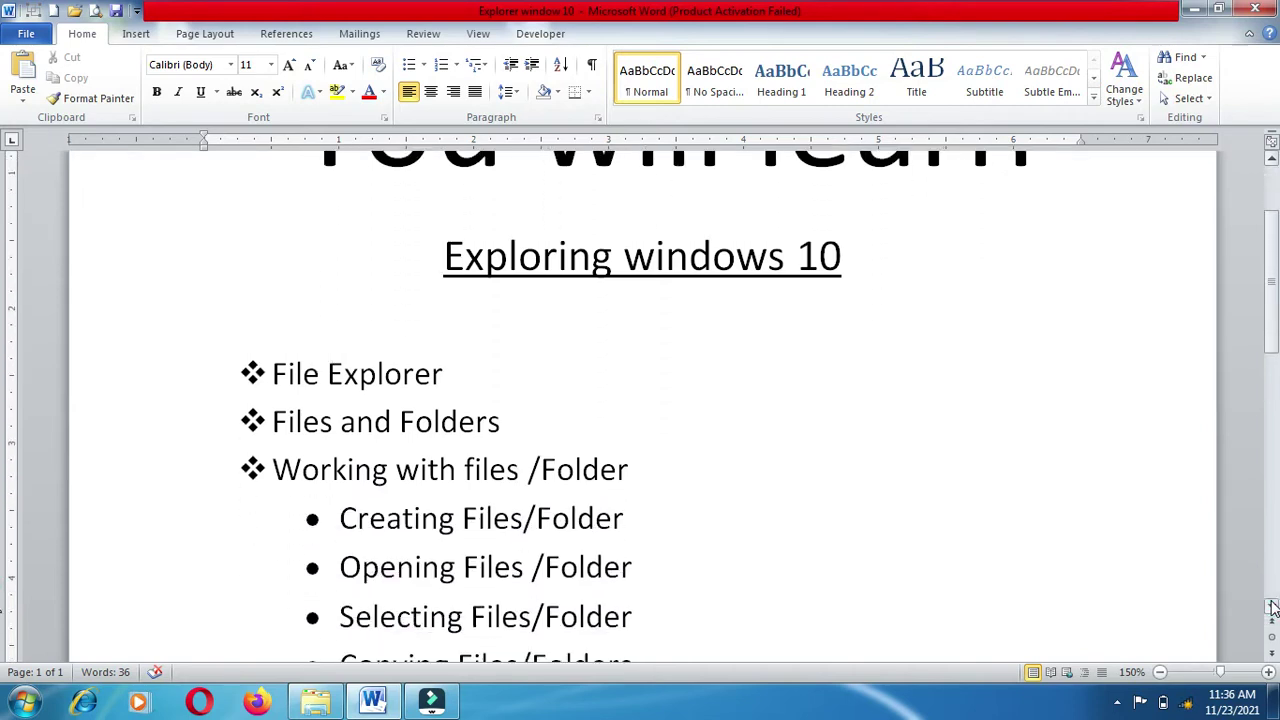
{"action": "left_click", "coordinate": [1272, 606]}
{"action": "left_click", "coordinate": [1272, 606]}
{"action": "left_click", "coordinate": [1272, 606]}
{"action": "left_click", "coordinate": [1272, 606]}
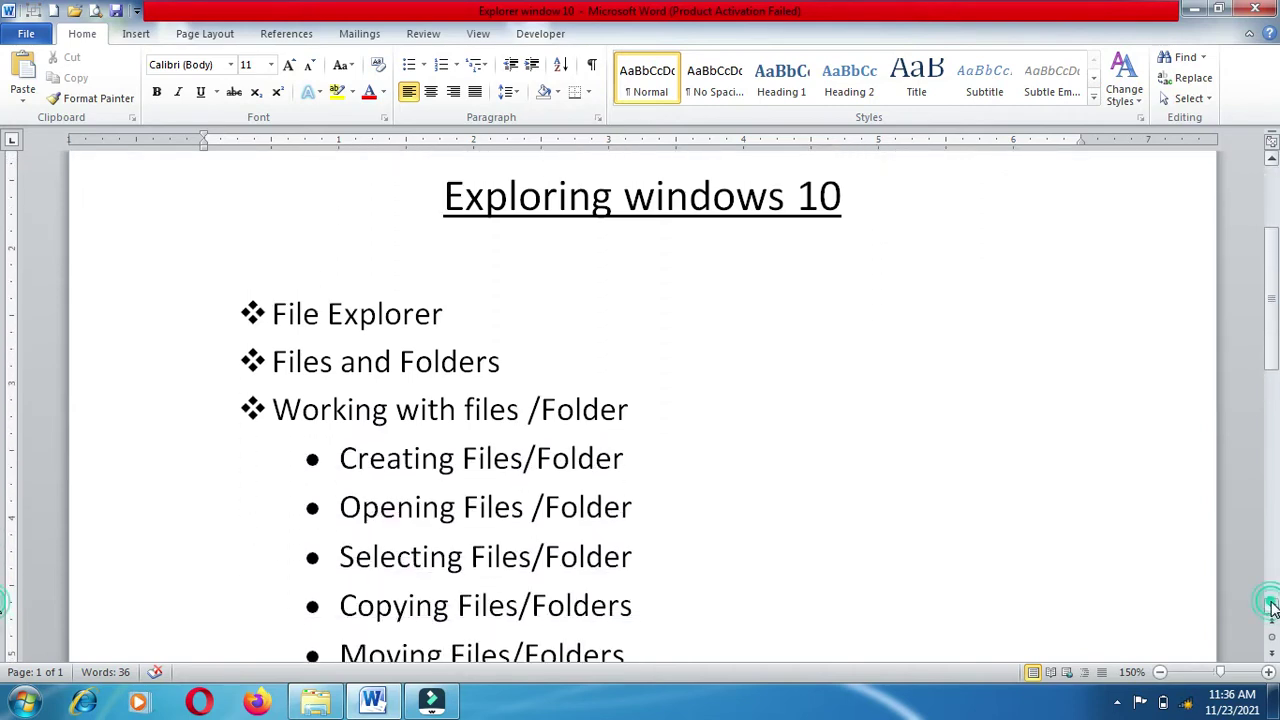
{"action": "left_click", "coordinate": [1272, 606]}
{"action": "left_click", "coordinate": [1272, 606]}
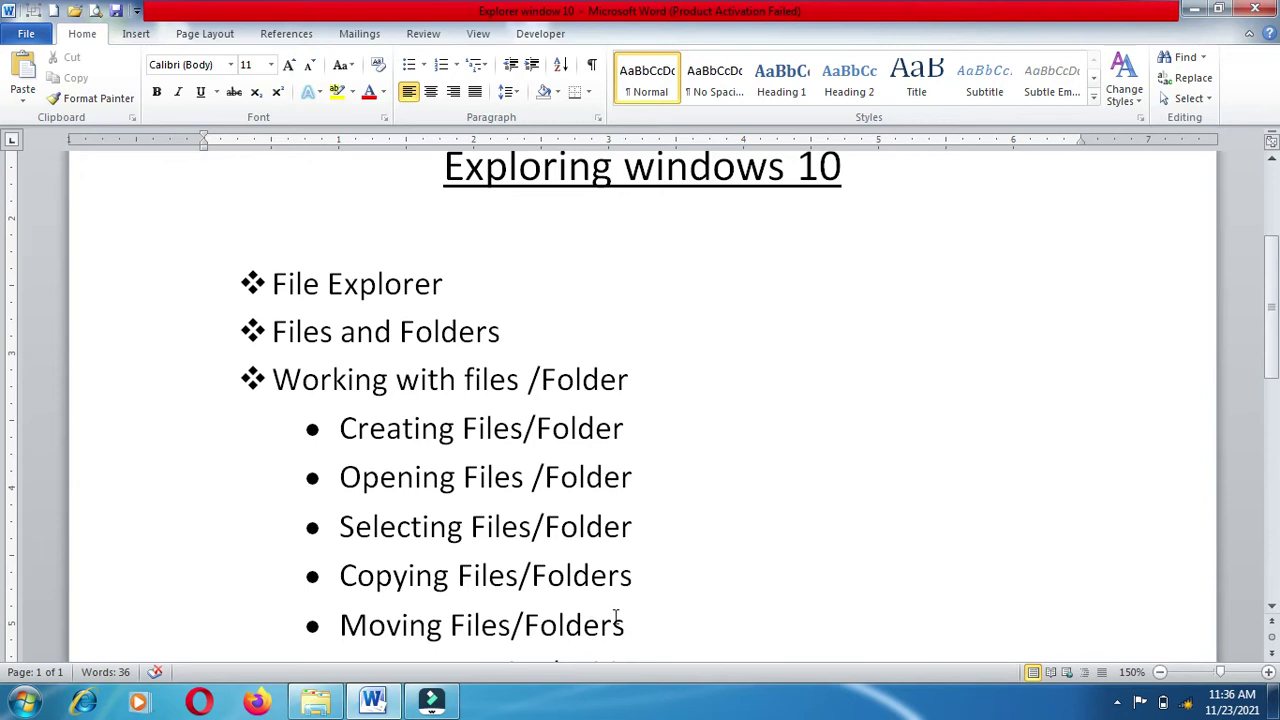
{"action": "left_click", "coordinate": [1272, 607]}
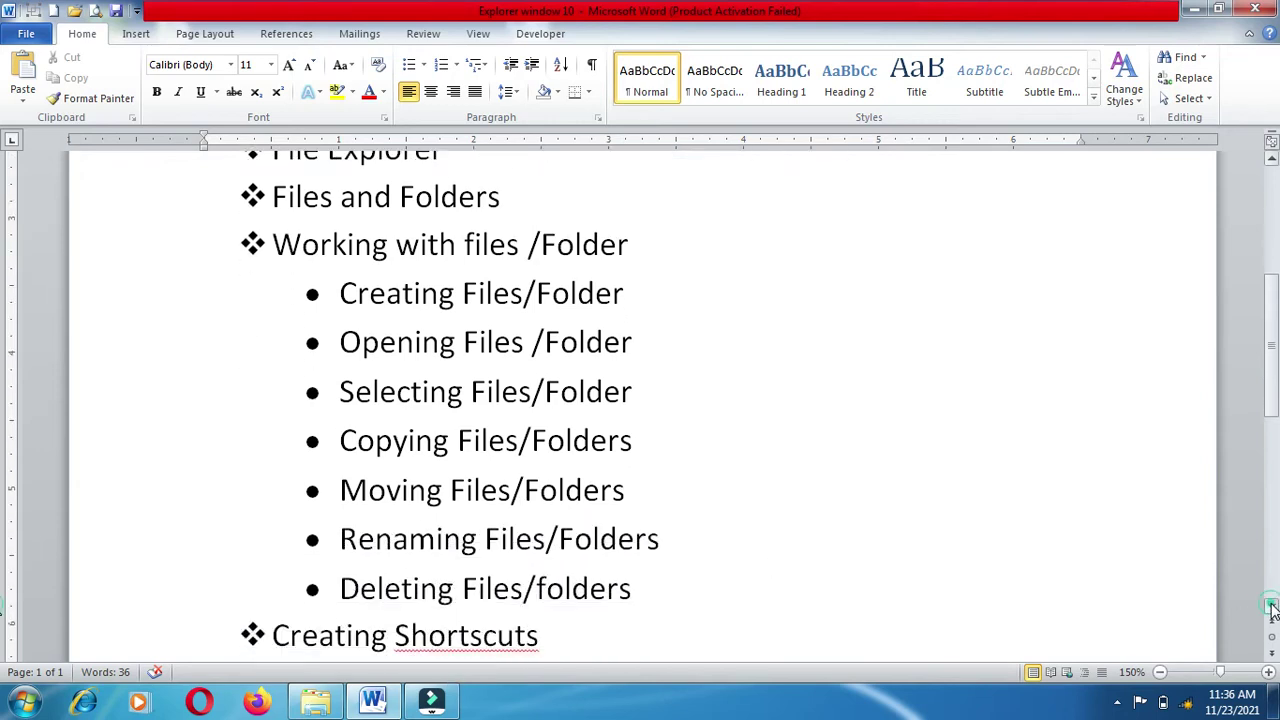
{"action": "left_click", "coordinate": [1272, 607]}
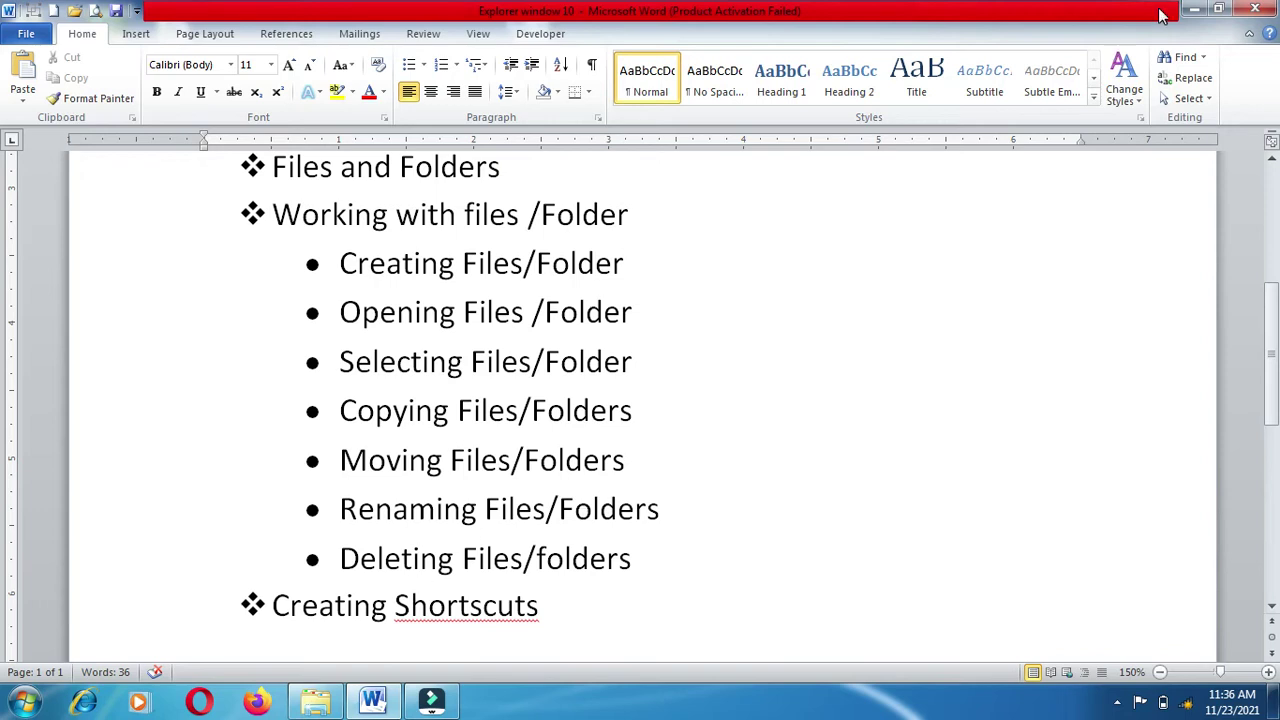
{"action": "left_click", "coordinate": [1193, 20]}
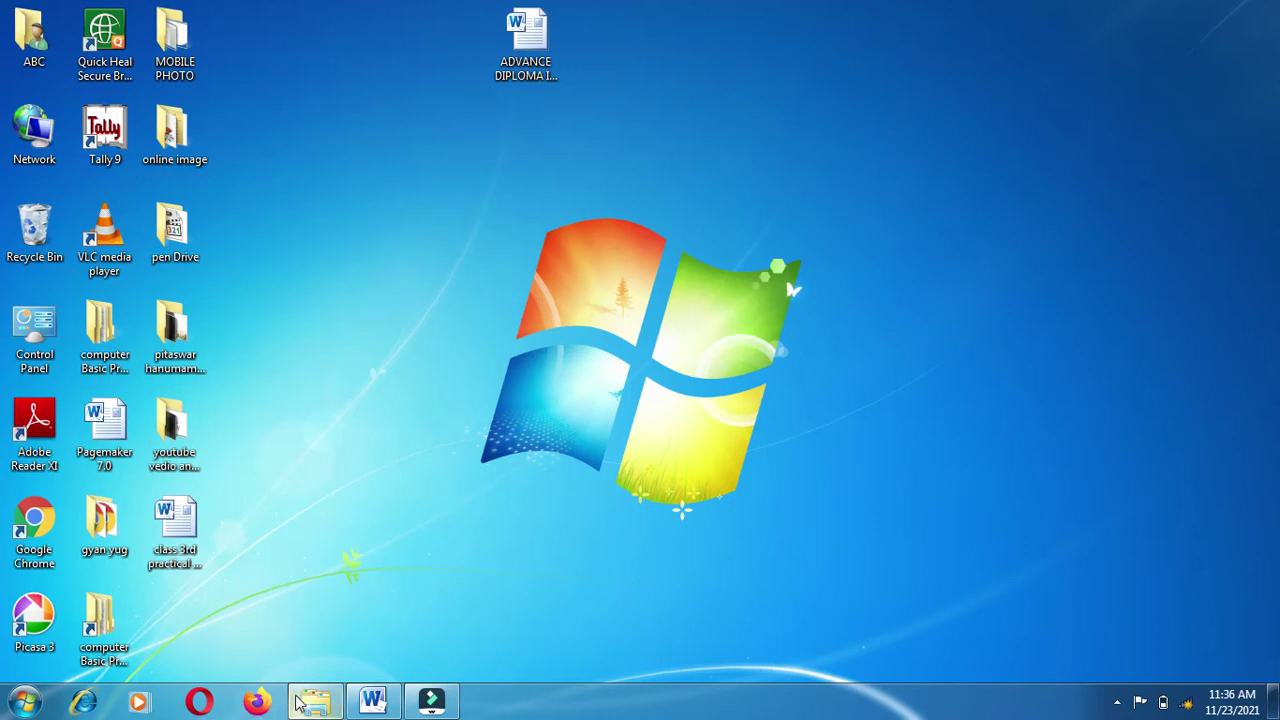
In File Explorer, view the kk document from the krati folder in Documents, and close both the document and the folder window.
{"action": "mouse_move", "coordinate": [312, 702]}
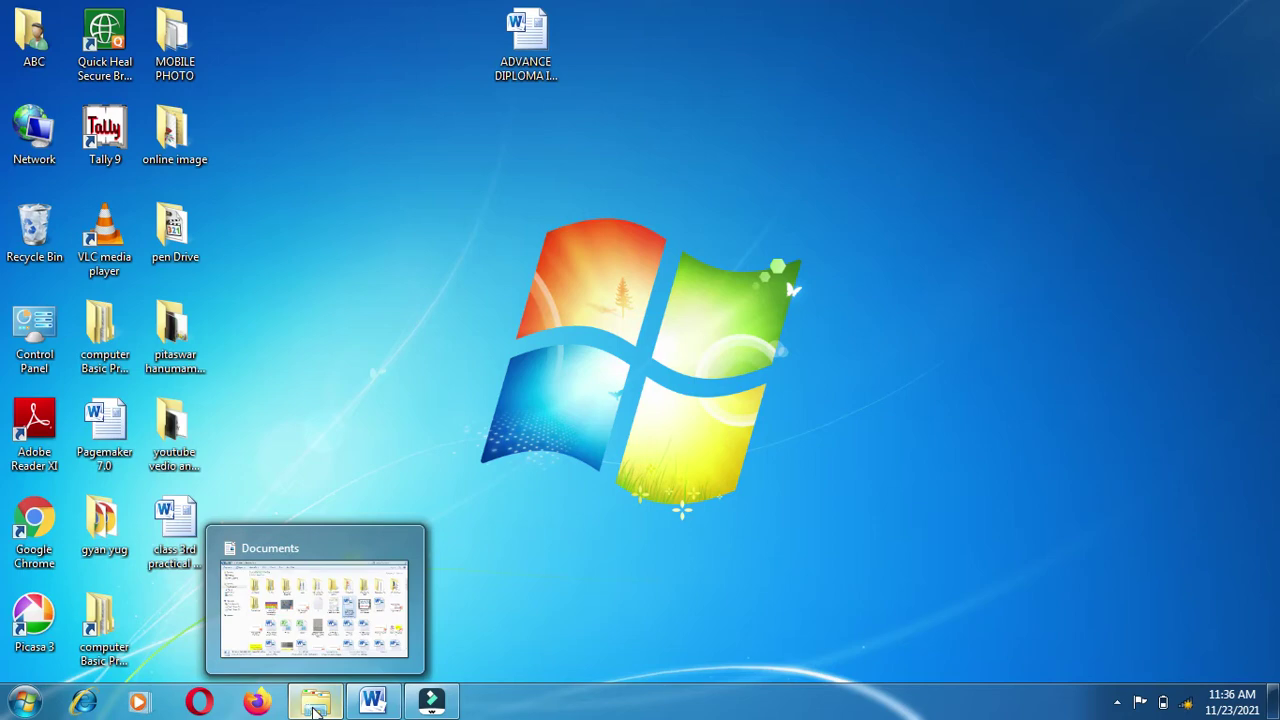
{"action": "left_click", "coordinate": [314, 704]}
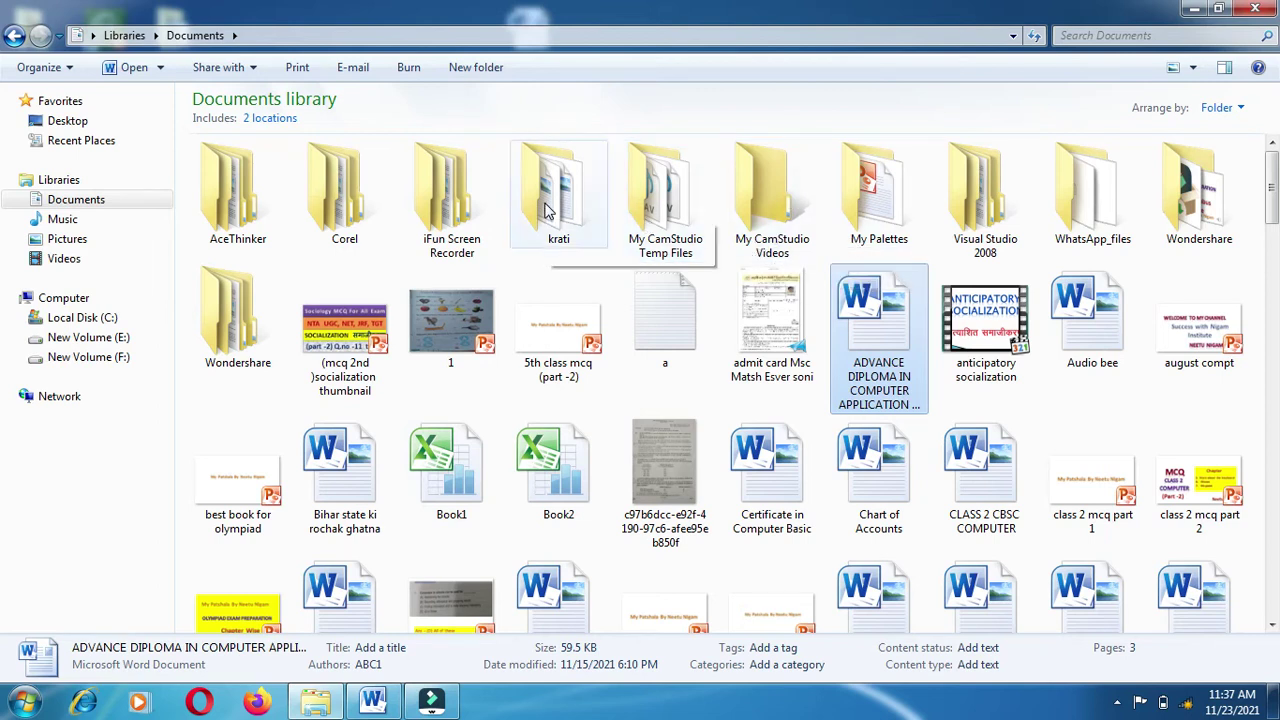
{"action": "double_click", "coordinate": [547, 210]}
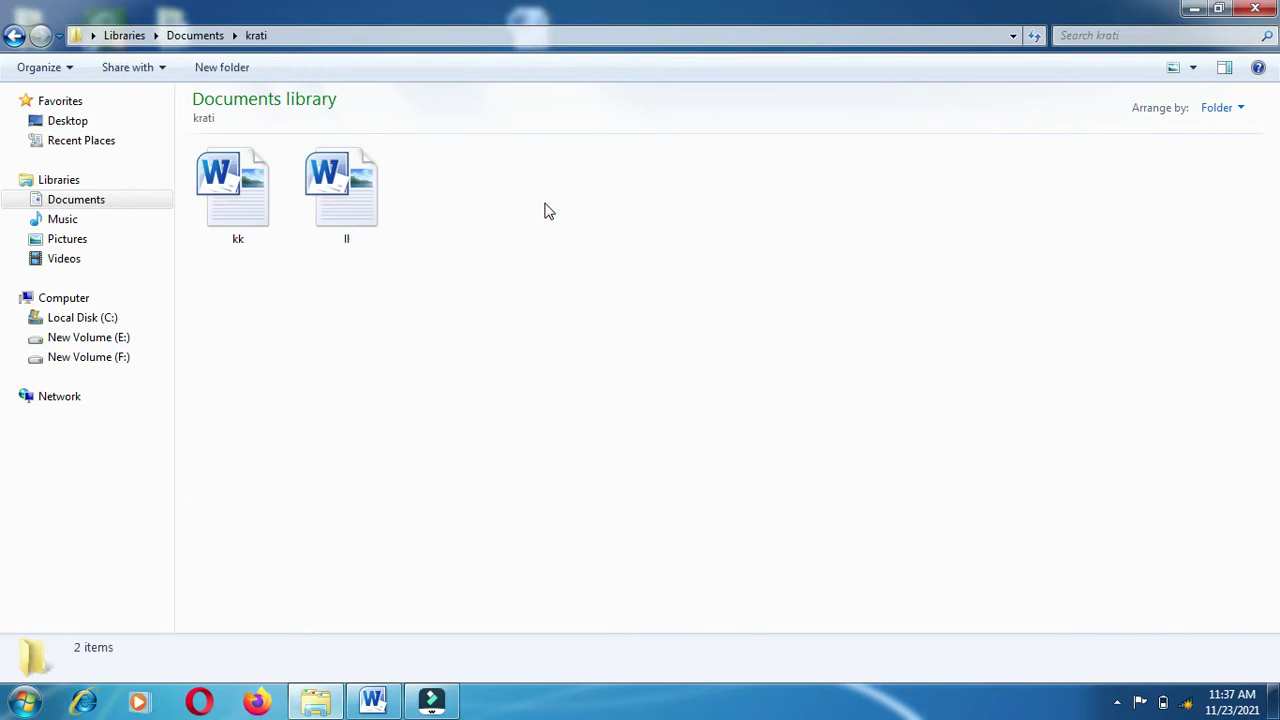
{"action": "left_click", "coordinate": [240, 194]}
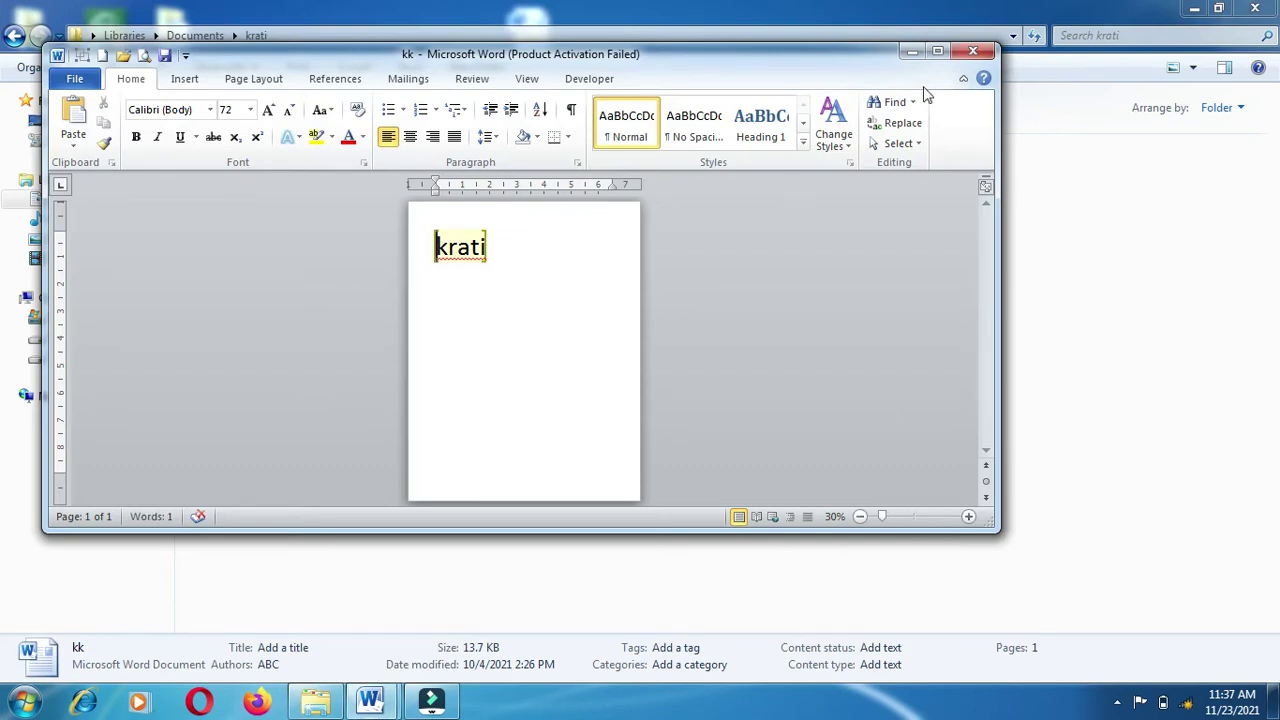
{"action": "left_click", "coordinate": [972, 51]}
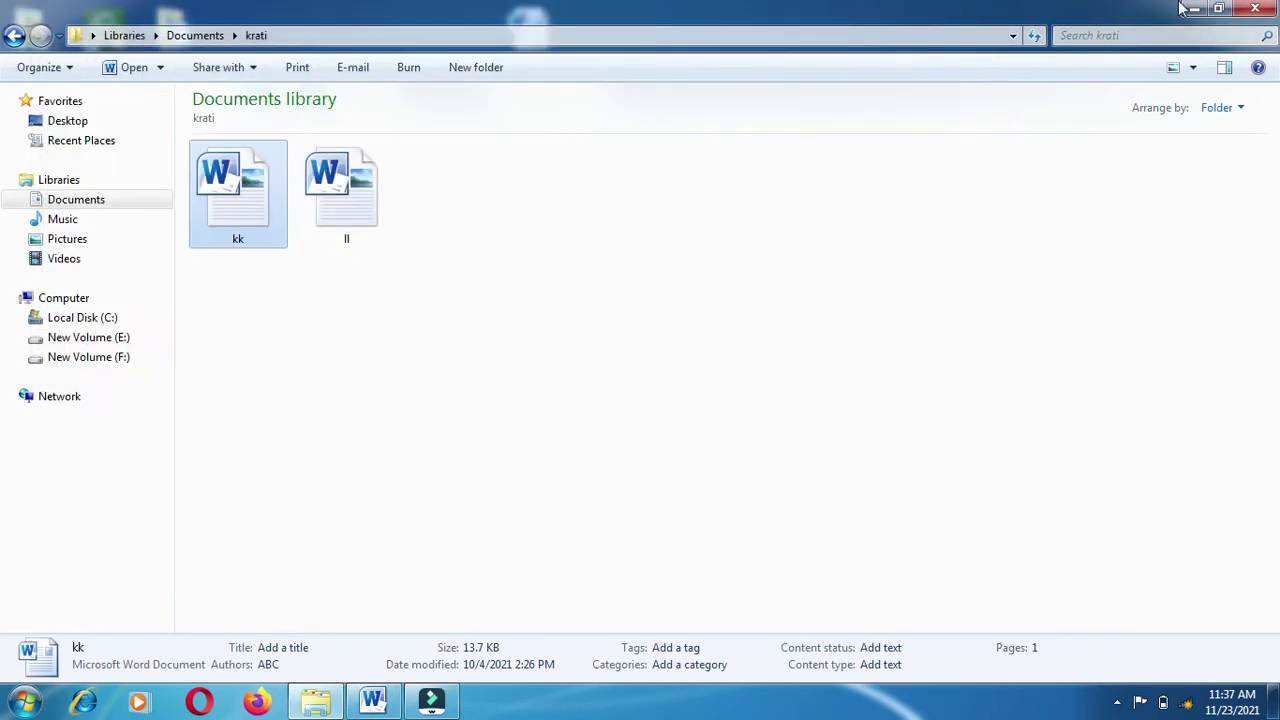
{"action": "left_click", "coordinate": [1257, 10]}
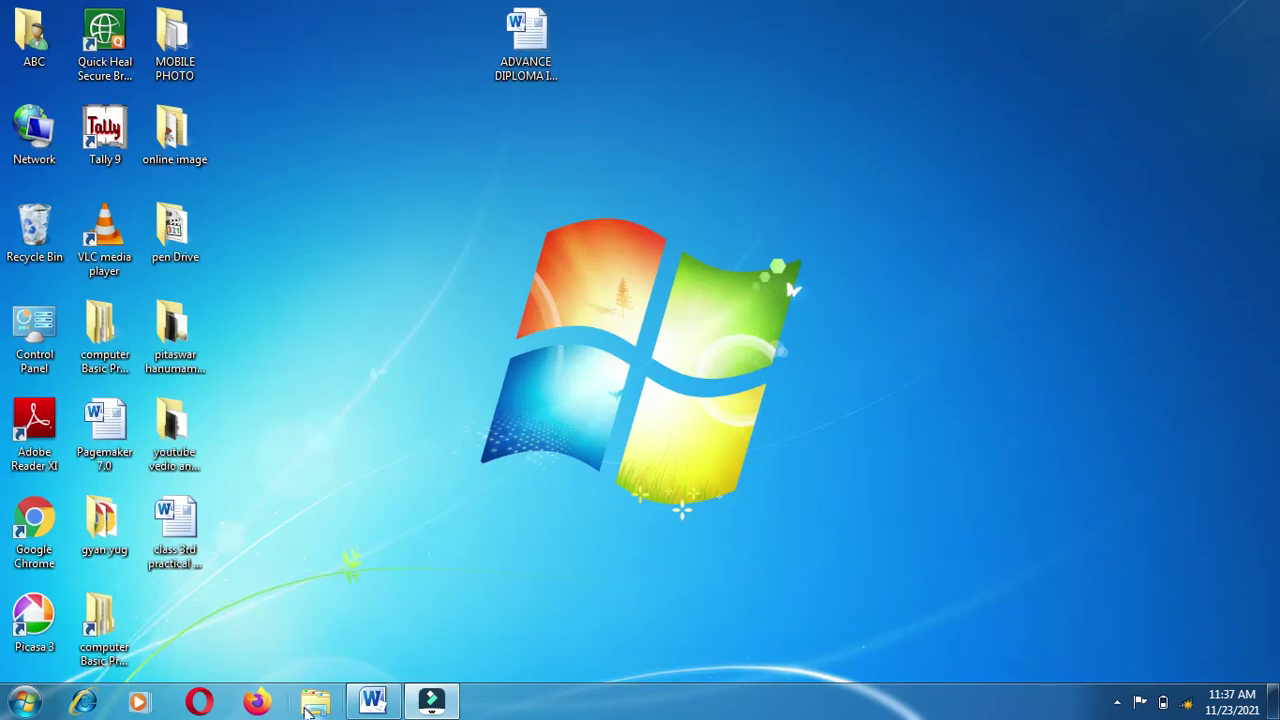
Reopen File Explorer at the Documents library, view the CLASS 2 CBSC COMPUTER document maximized, and close it.
{"action": "left_click", "coordinate": [312, 704]}
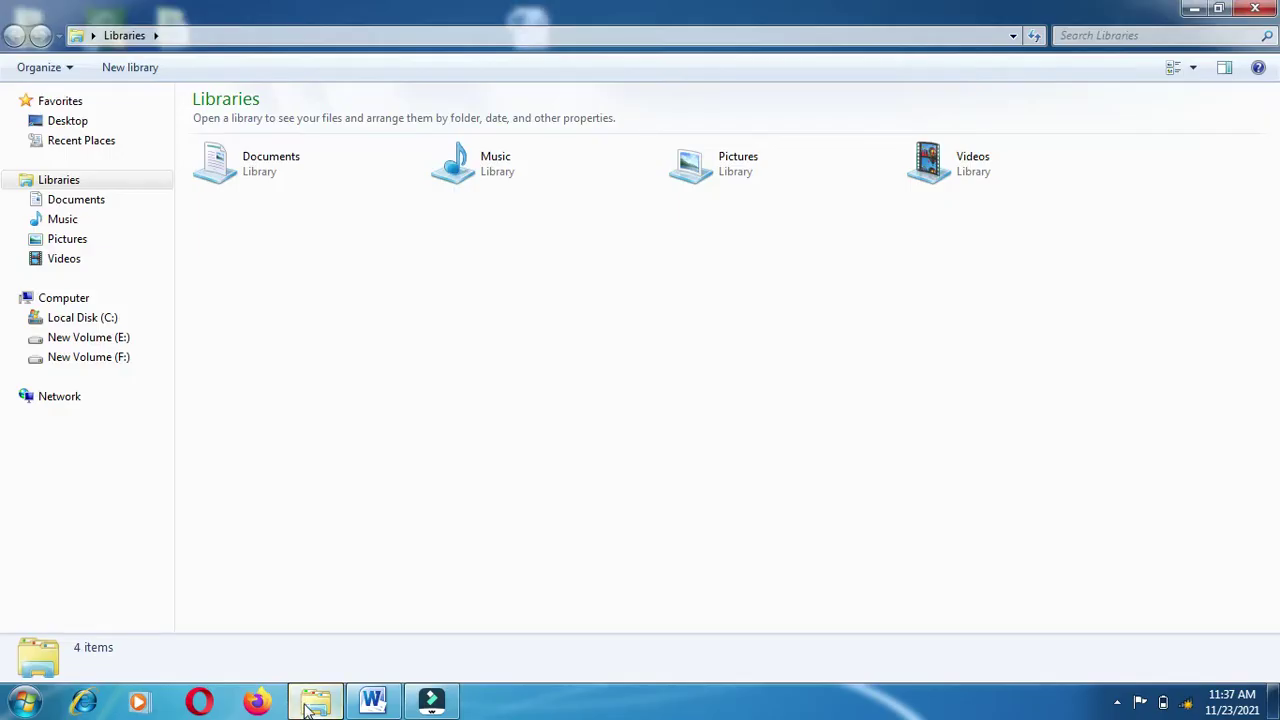
{"action": "left_click", "coordinate": [145, 202]}
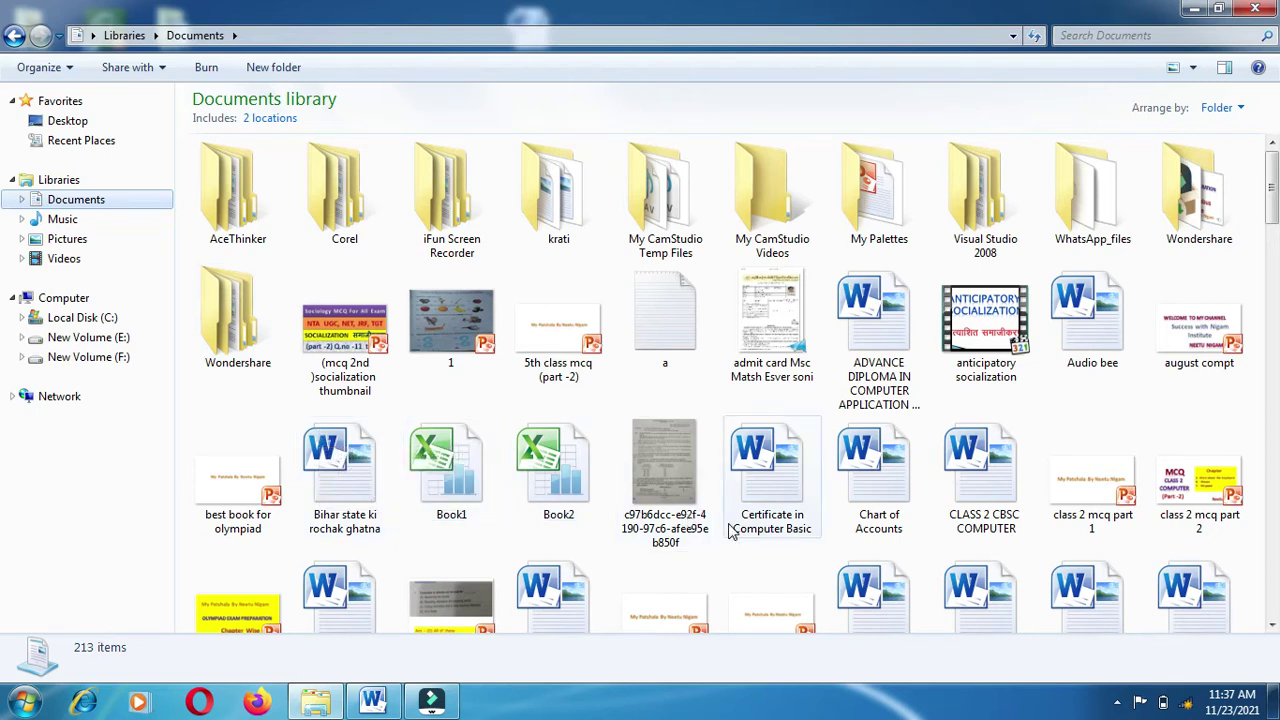
{"action": "left_click", "coordinate": [978, 452]}
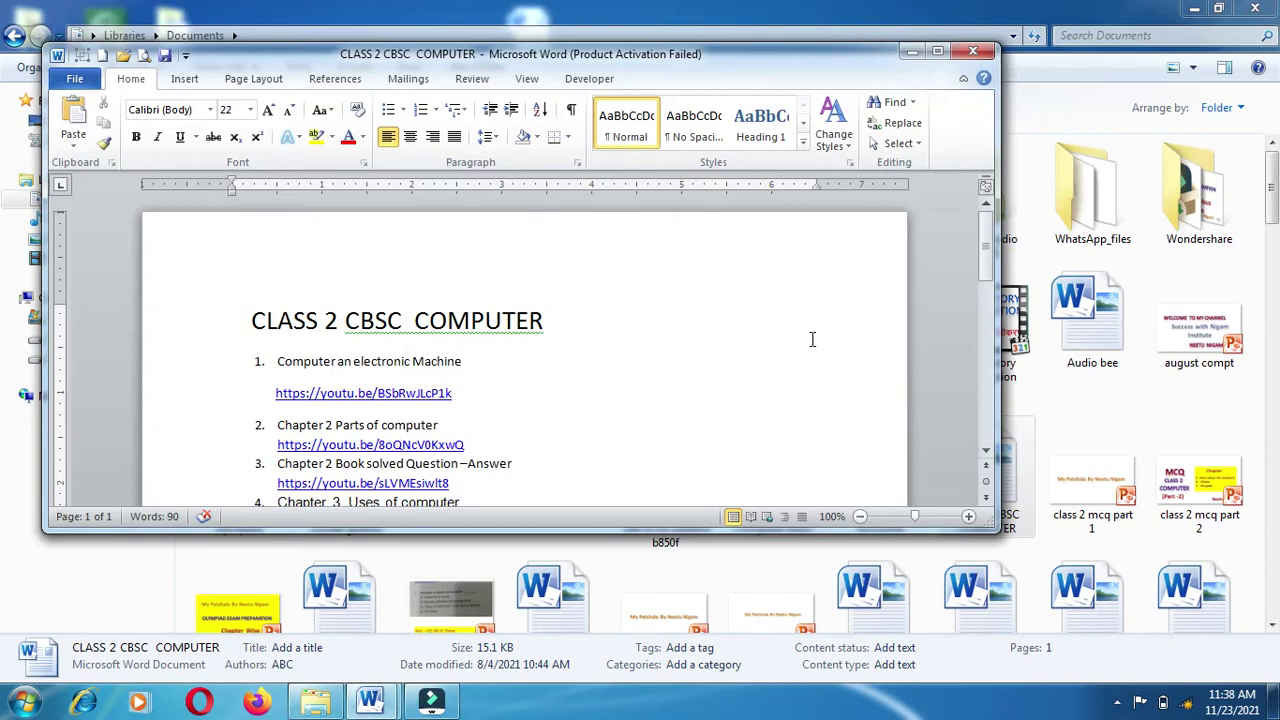
{"action": "left_click", "coordinate": [938, 51]}
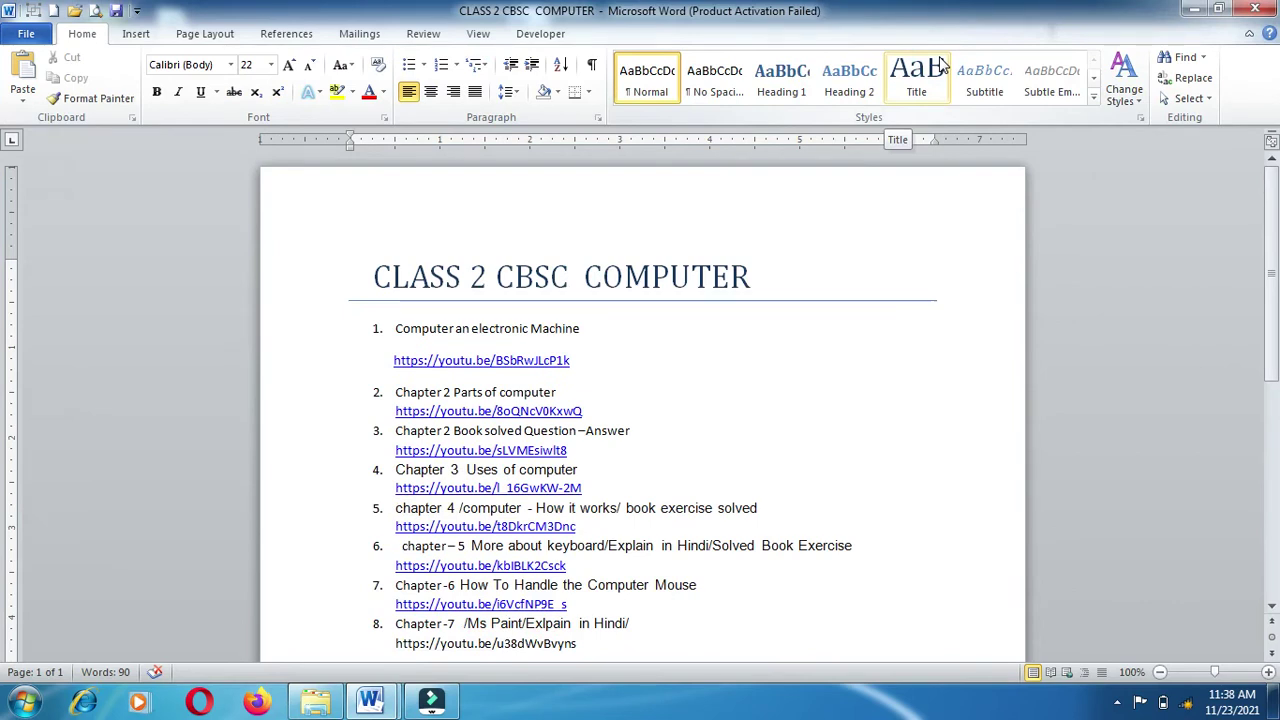
{"action": "left_click", "coordinate": [1256, 9]}
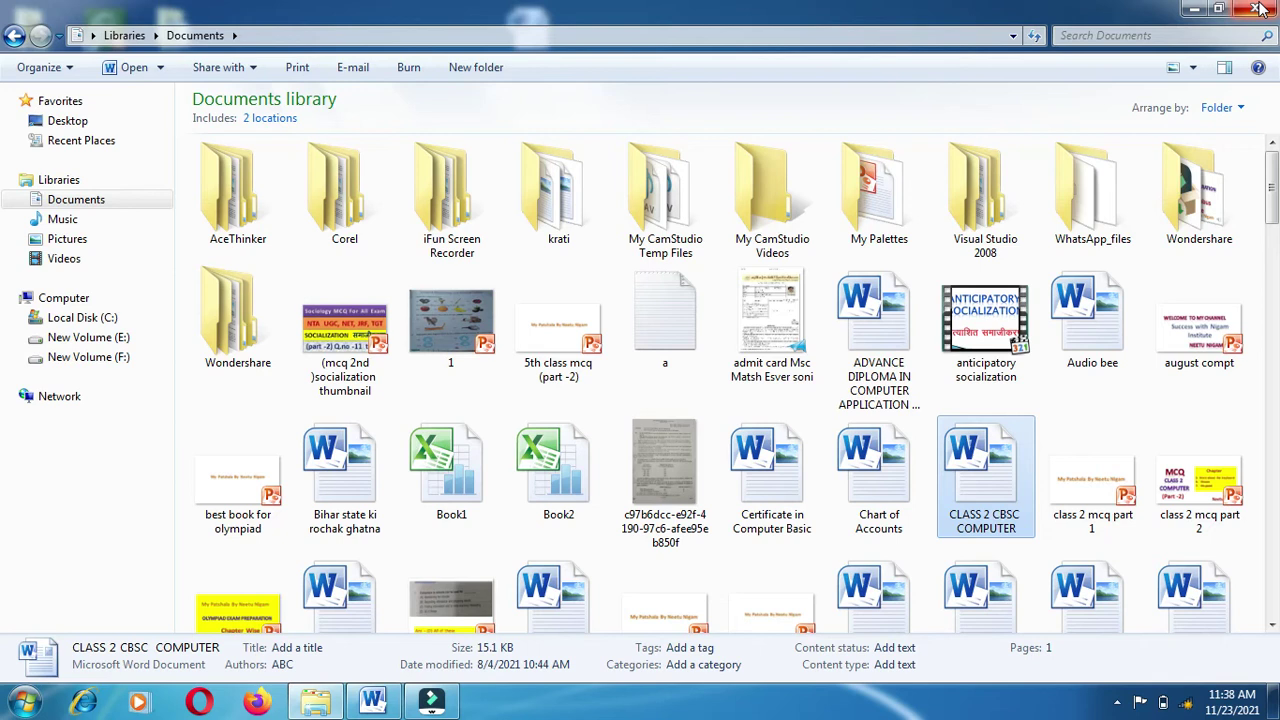
Select the AceThinker, Corel, iFun Screen Recorder and krati folders individually, and extend the selection as a continuous range through Book1.
{"action": "left_click", "coordinate": [272, 241]}
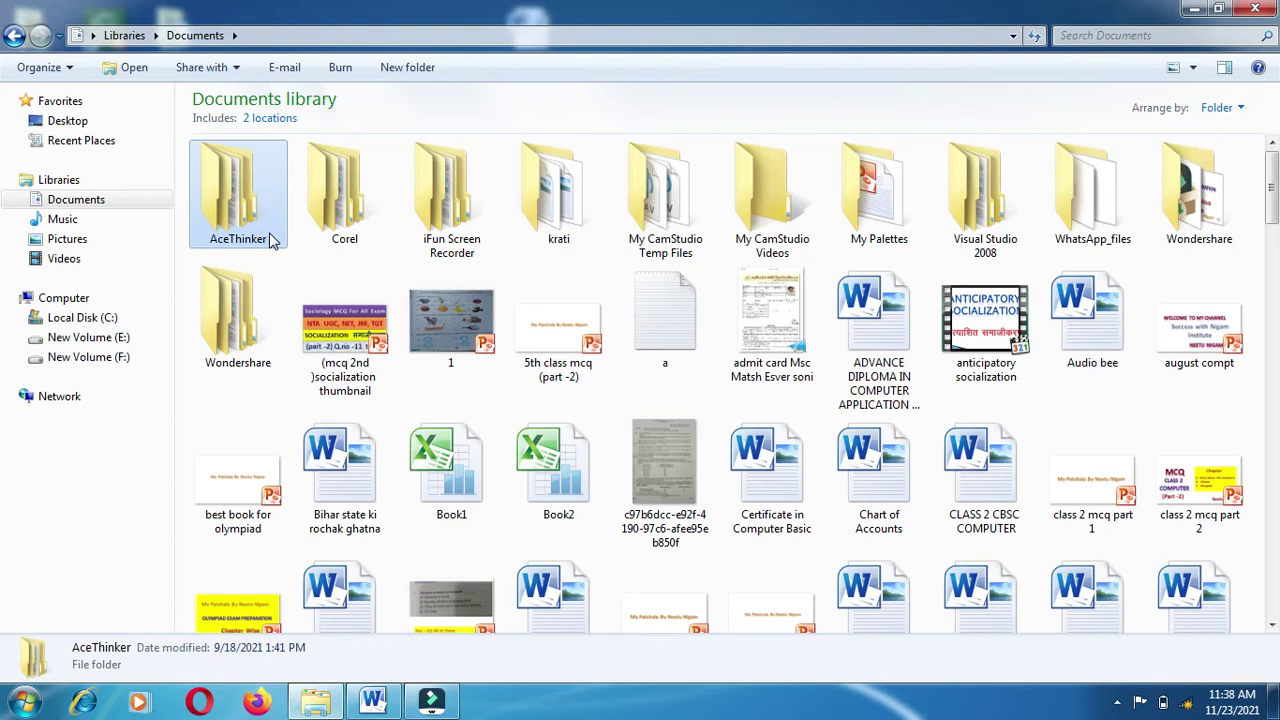
{"action": "left_click", "coordinate": [342, 208], "text": "ctrl"}
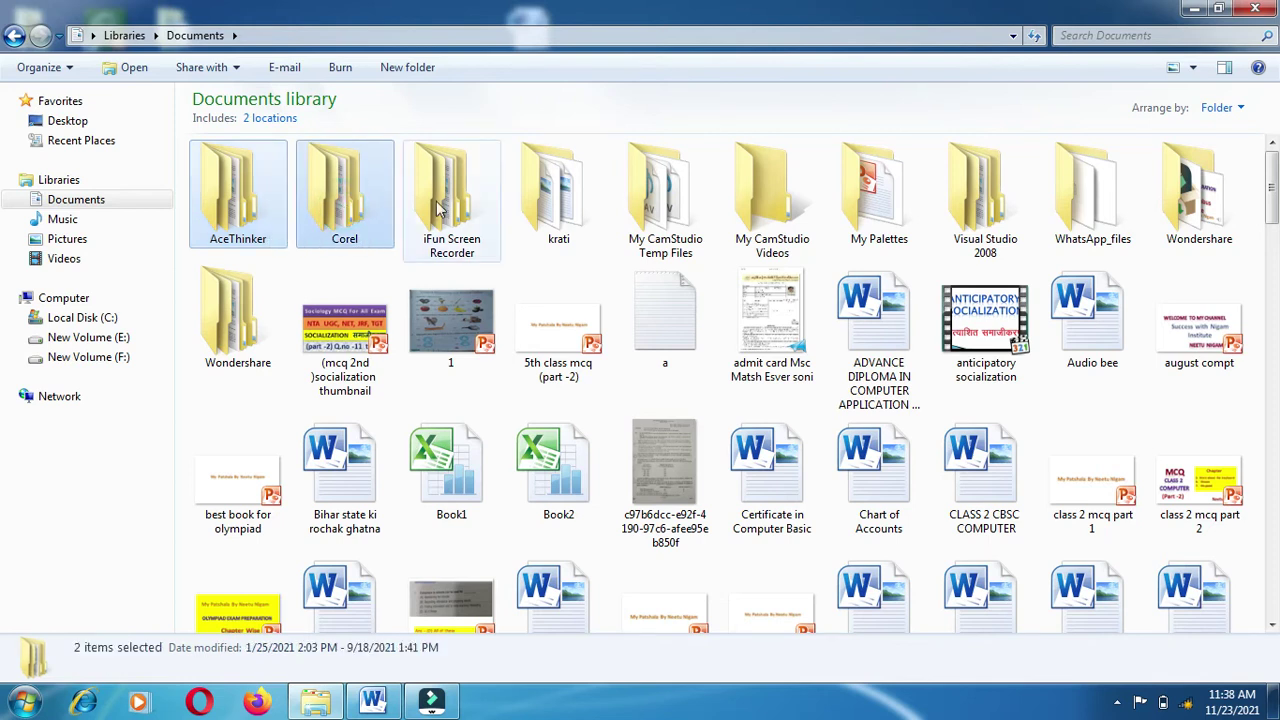
{"action": "left_click", "coordinate": [436, 207], "text": "ctrl"}
{"action": "left_click", "coordinate": [555, 207], "text": "ctrl"}
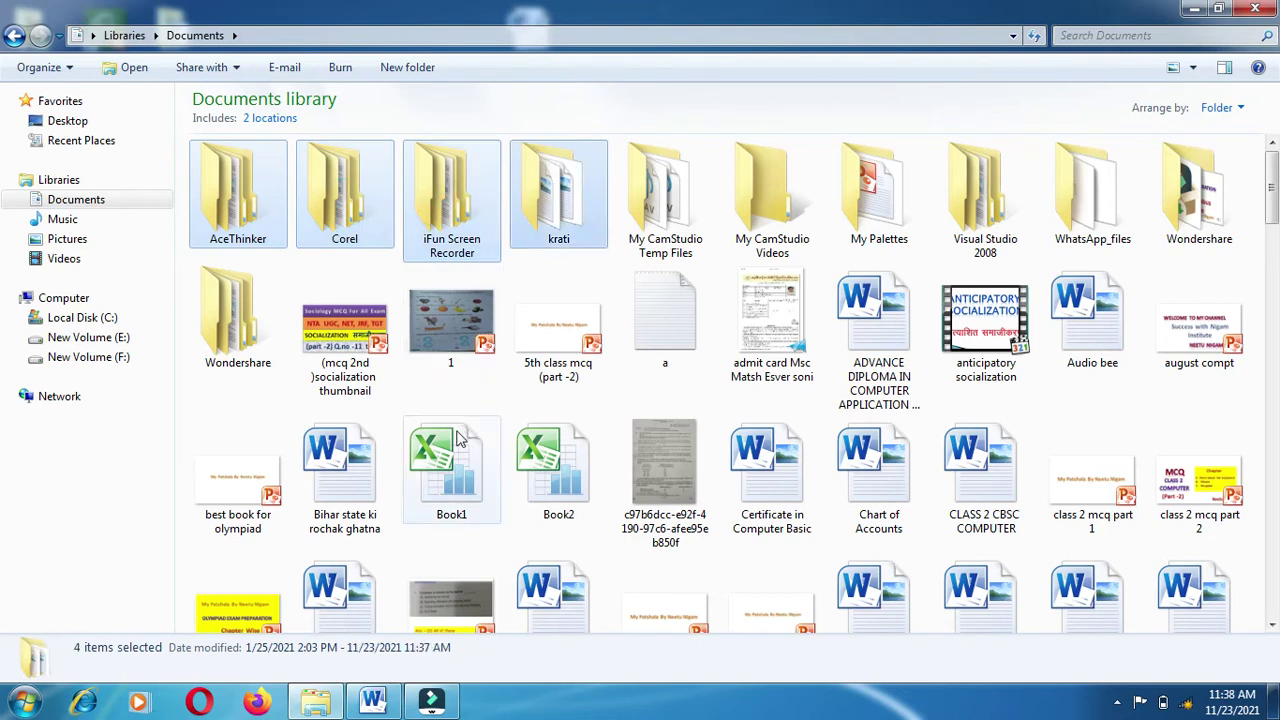
{"action": "left_click", "coordinate": [447, 463], "text": "shift"}
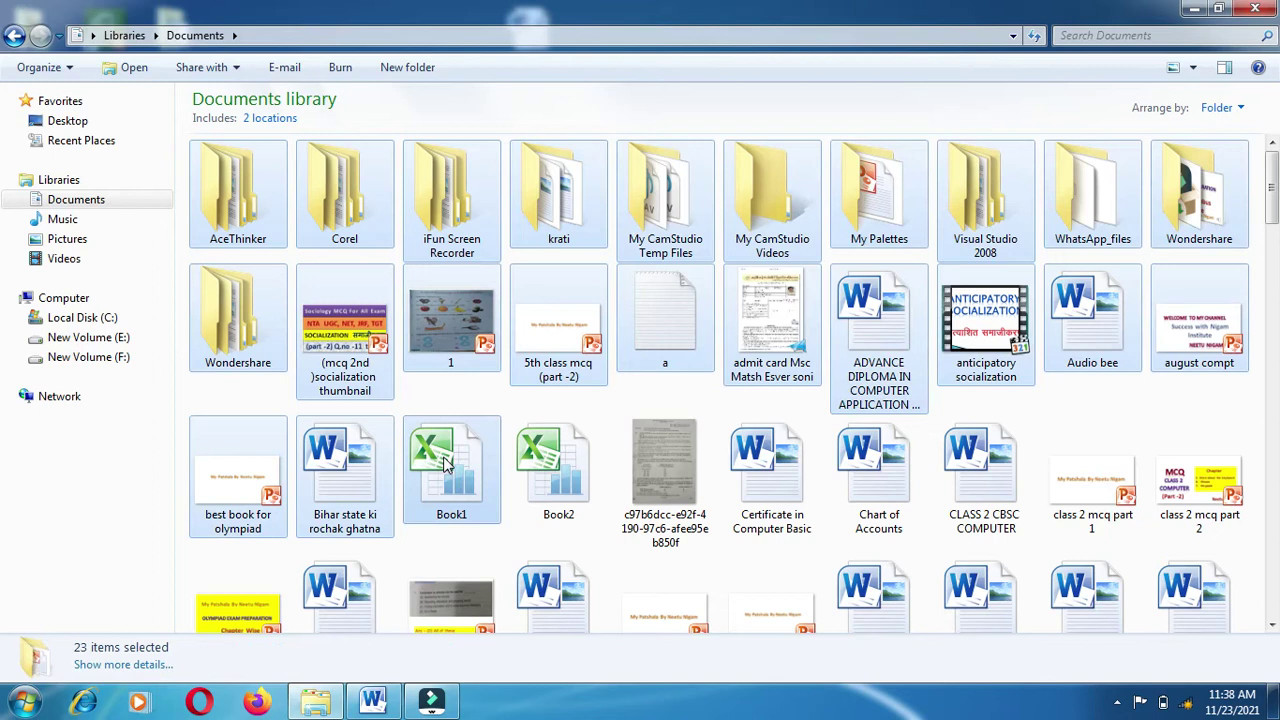
Select Book2 and the four files after it through CLASS 2 CBSC COMPUTER one by one, and replace that selection with class 3 mcq (part -2).
{"action": "left_click", "coordinate": [555, 468]}
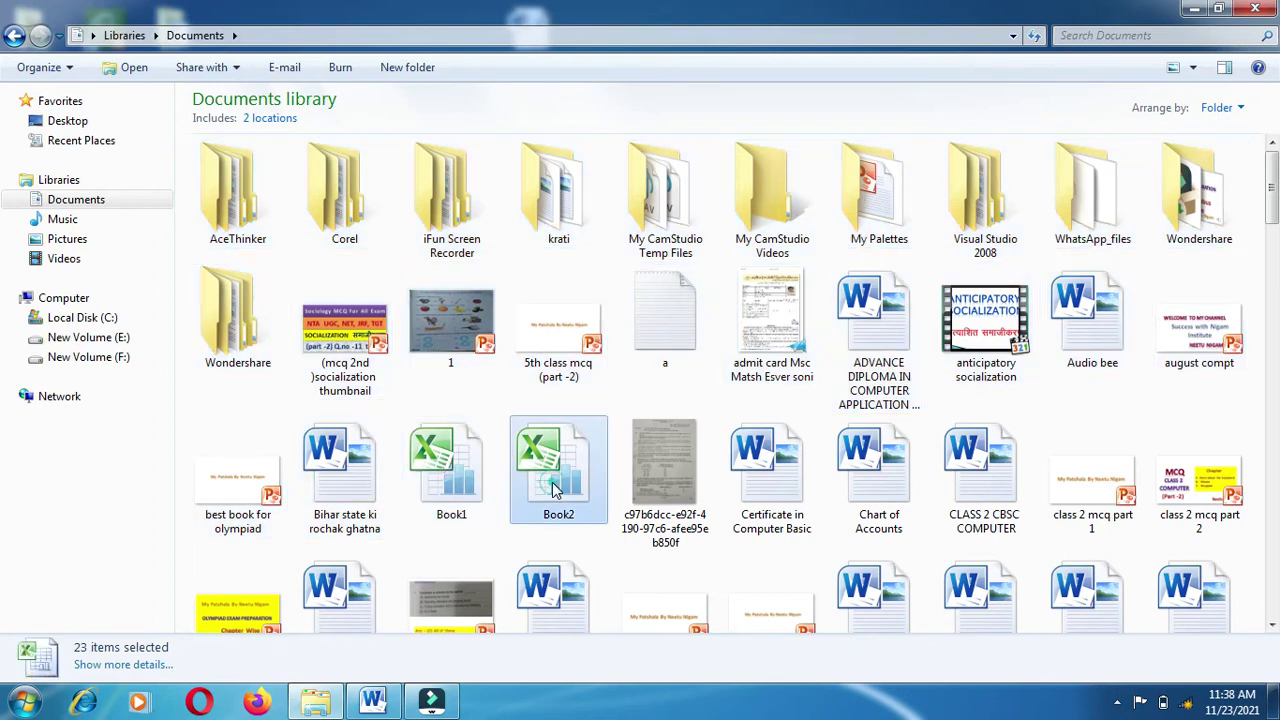
{"action": "left_click", "coordinate": [692, 462], "text": "ctrl"}
{"action": "left_click", "coordinate": [745, 470], "text": "ctrl"}
{"action": "left_click", "coordinate": [845, 472], "text": "ctrl"}
{"action": "left_click", "coordinate": [972, 490], "text": "ctrl"}
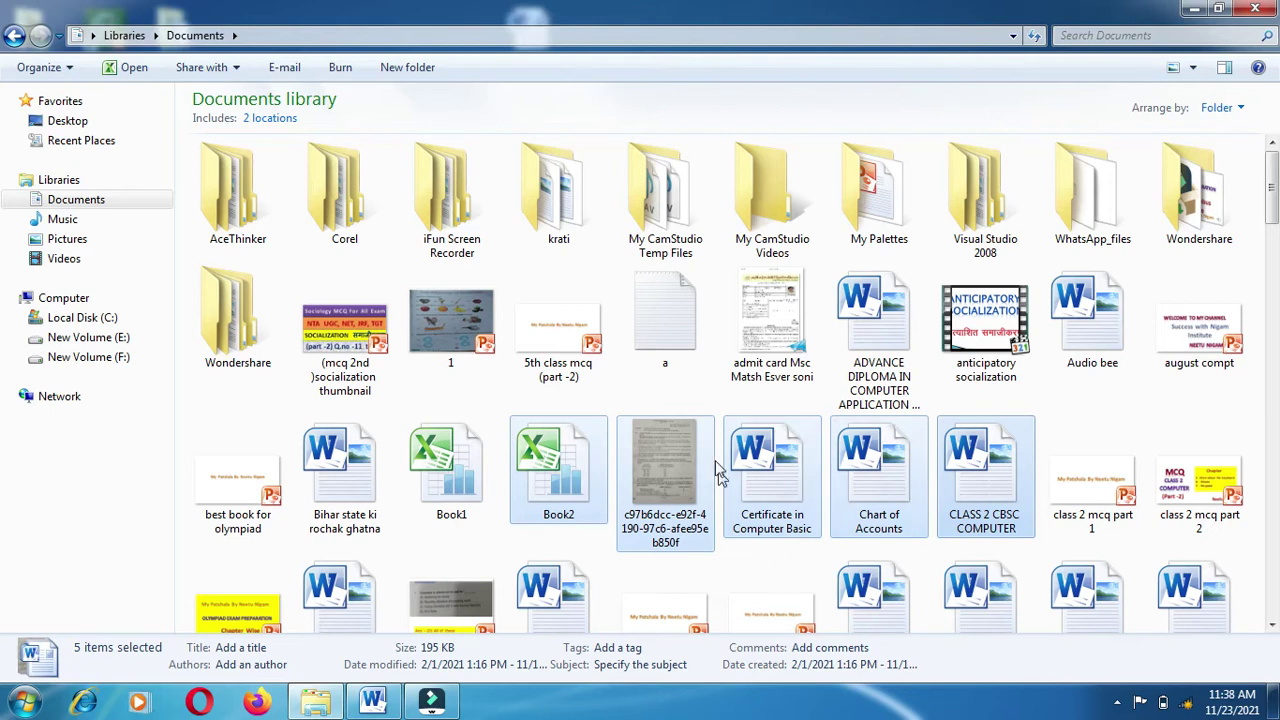
{"action": "scroll", "coordinate": [677, 583], "scroll_direction": "down", "scroll_amount": 1}
{"action": "left_click", "coordinate": [677, 583]}
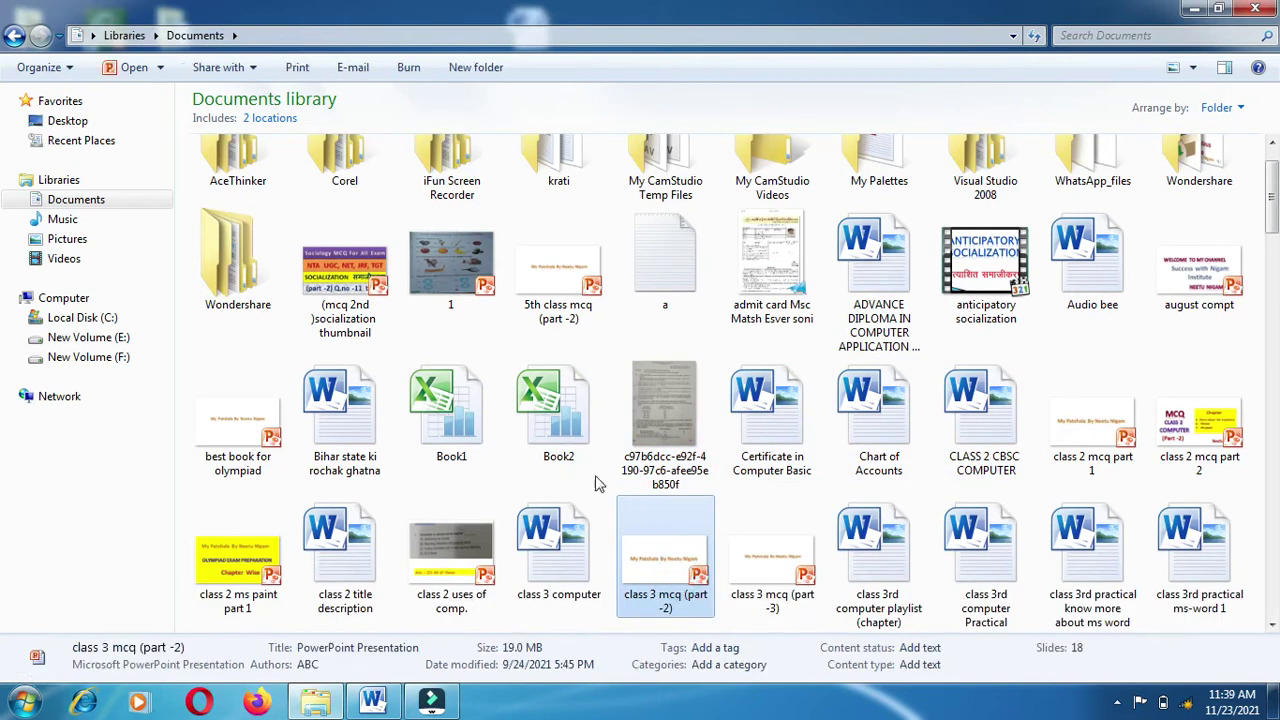
Copy the CLASS 2 CBSC COMPUTER document from the Documents library and paste it onto the desktop.
{"action": "left_click", "coordinate": [985, 400]}
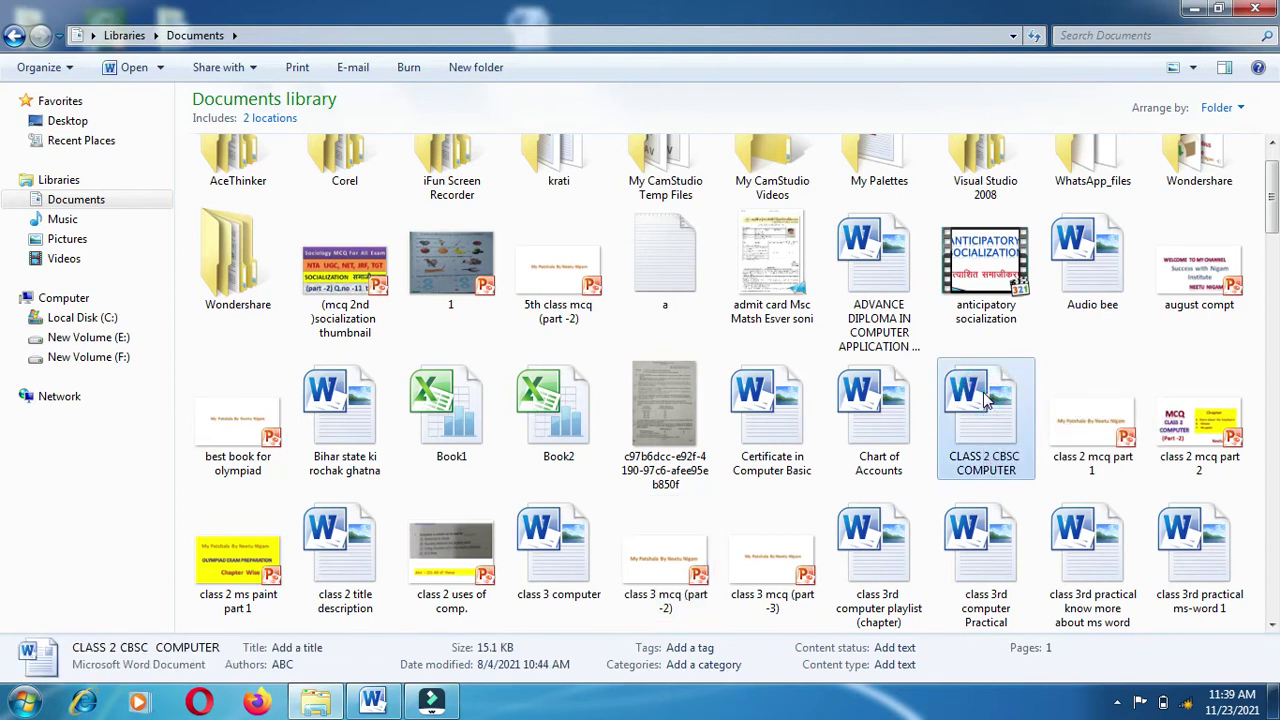
{"action": "right_click", "coordinate": [985, 400]}
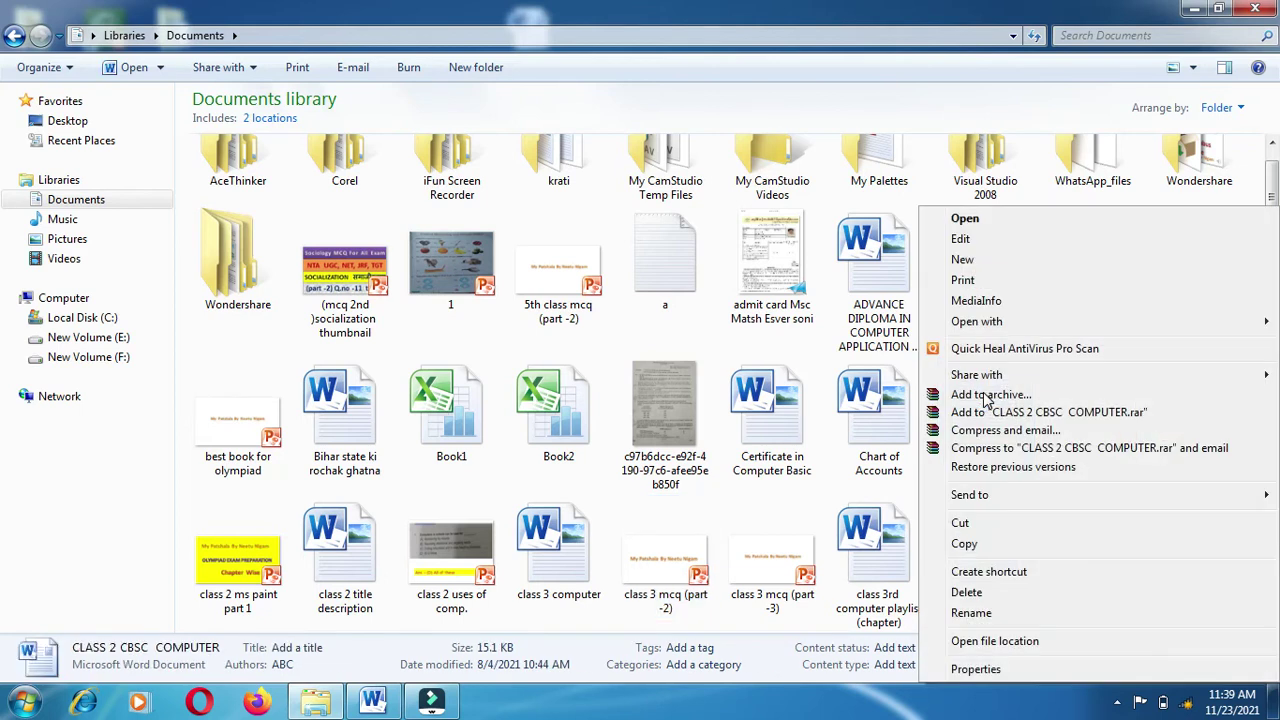
{"action": "left_click", "coordinate": [962, 545]}
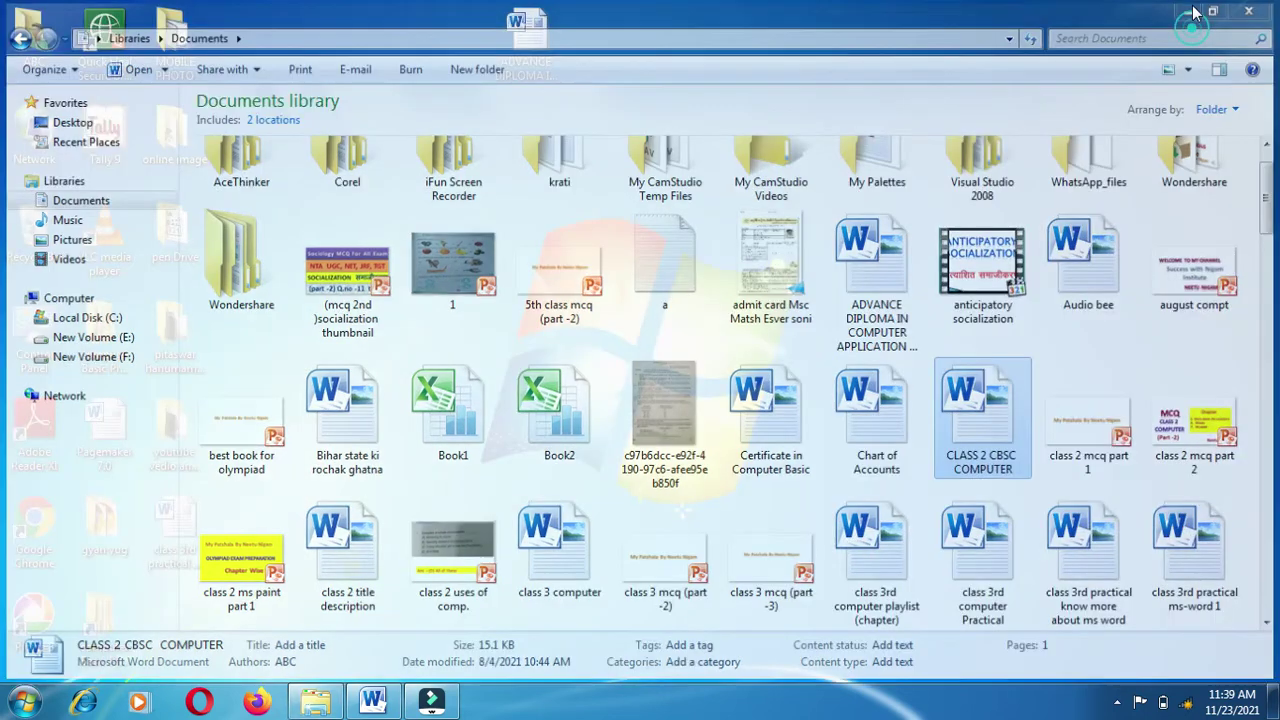
{"action": "left_click", "coordinate": [1195, 10]}
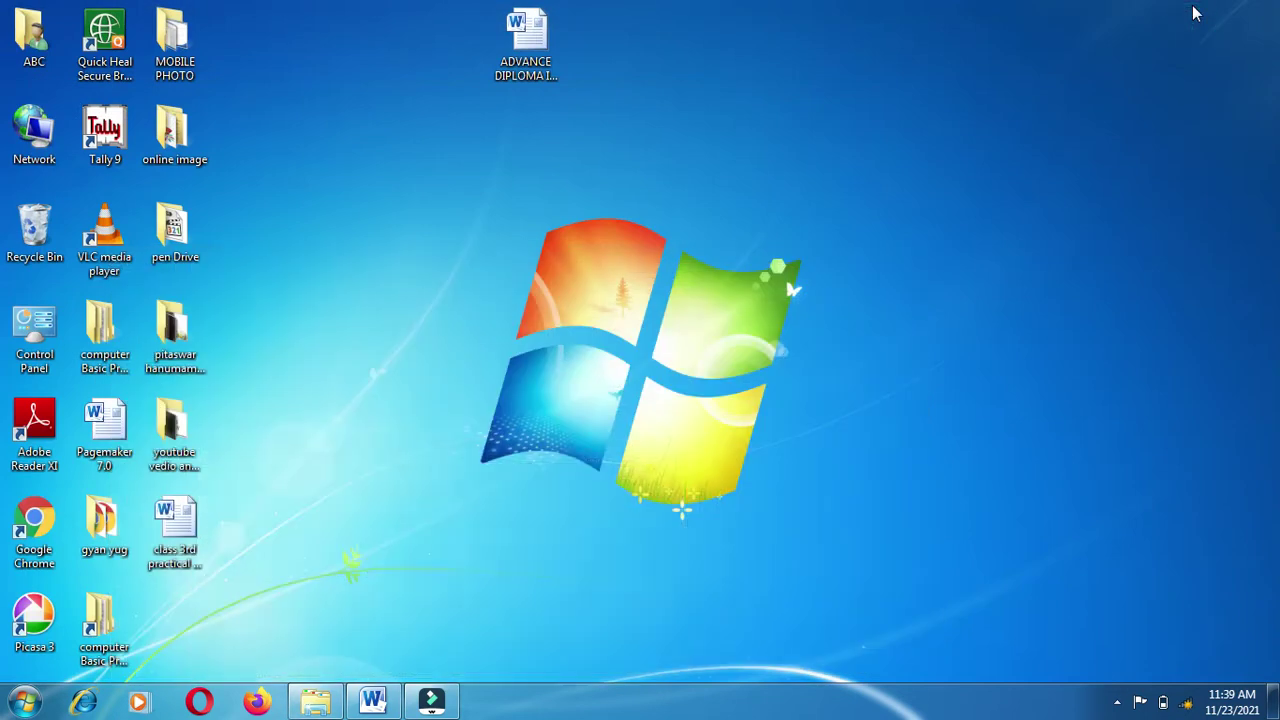
{"action": "right_click", "coordinate": [878, 121]}
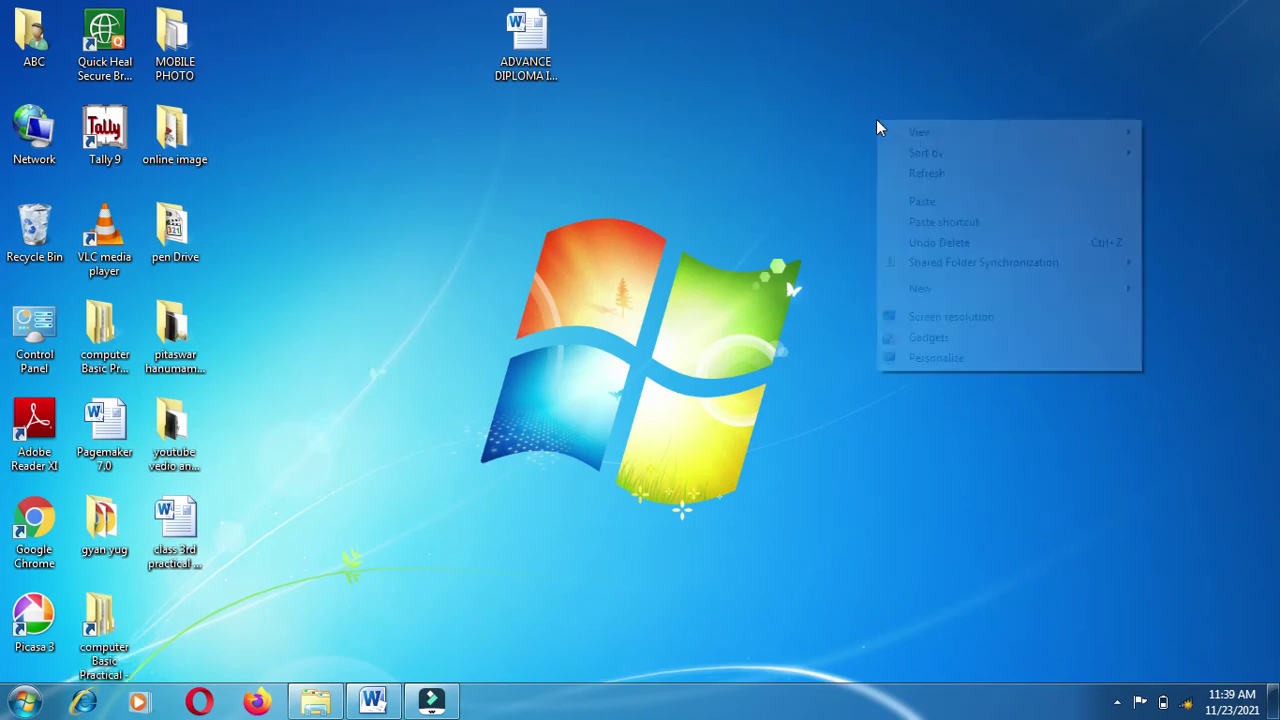
{"action": "left_click", "coordinate": [921, 202]}
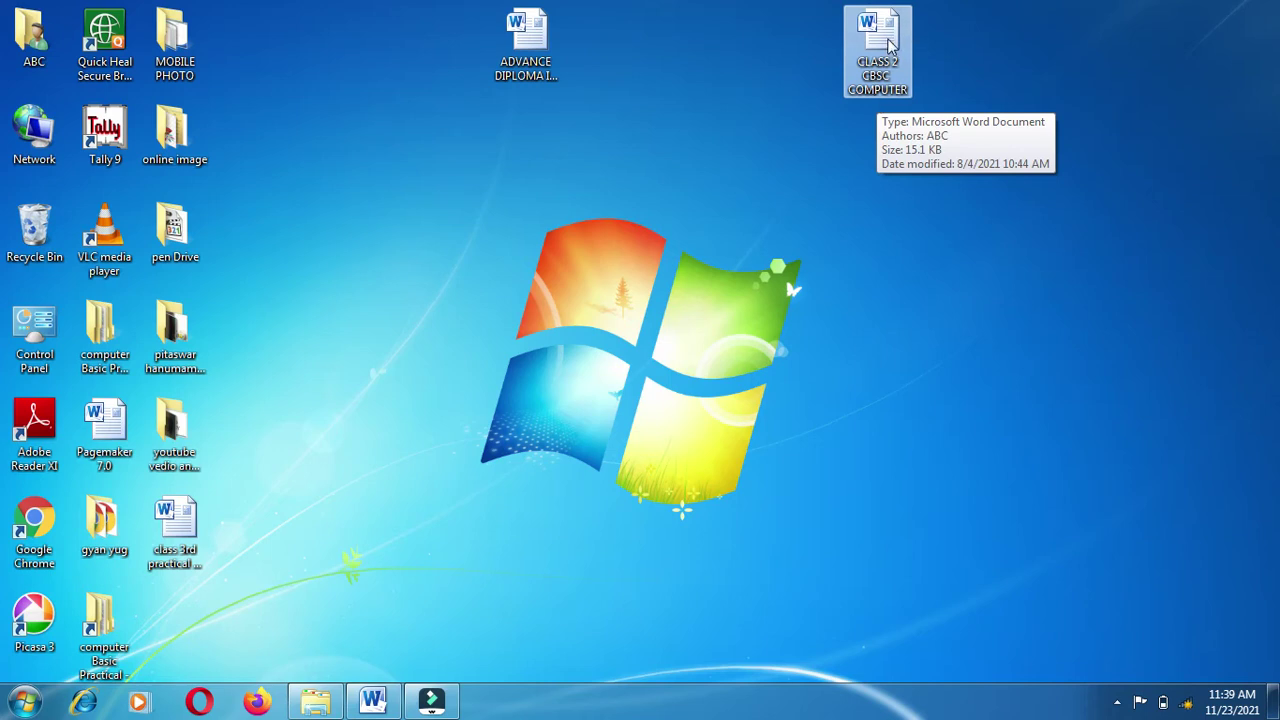
Copy the krati folder from the Documents library to the desktop and place it below the class 3rd practical document.
{"action": "left_click", "coordinate": [312, 705]}
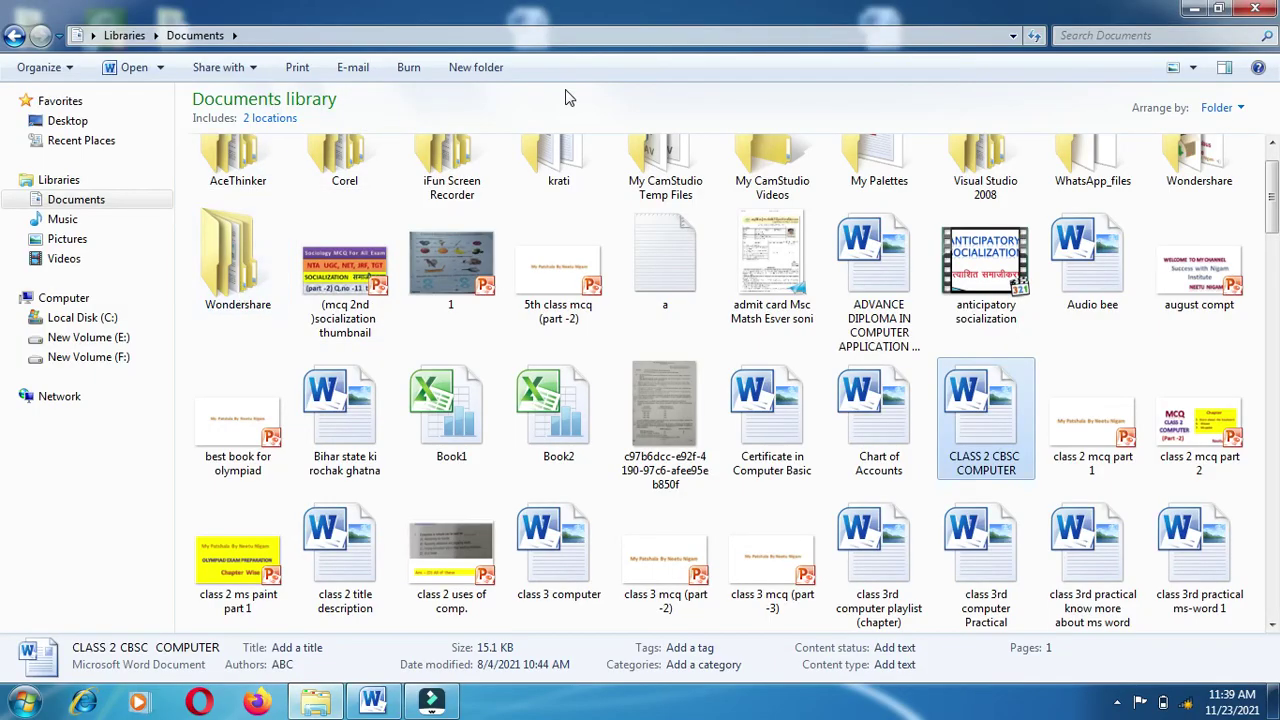
{"action": "left_click", "coordinate": [558, 180]}
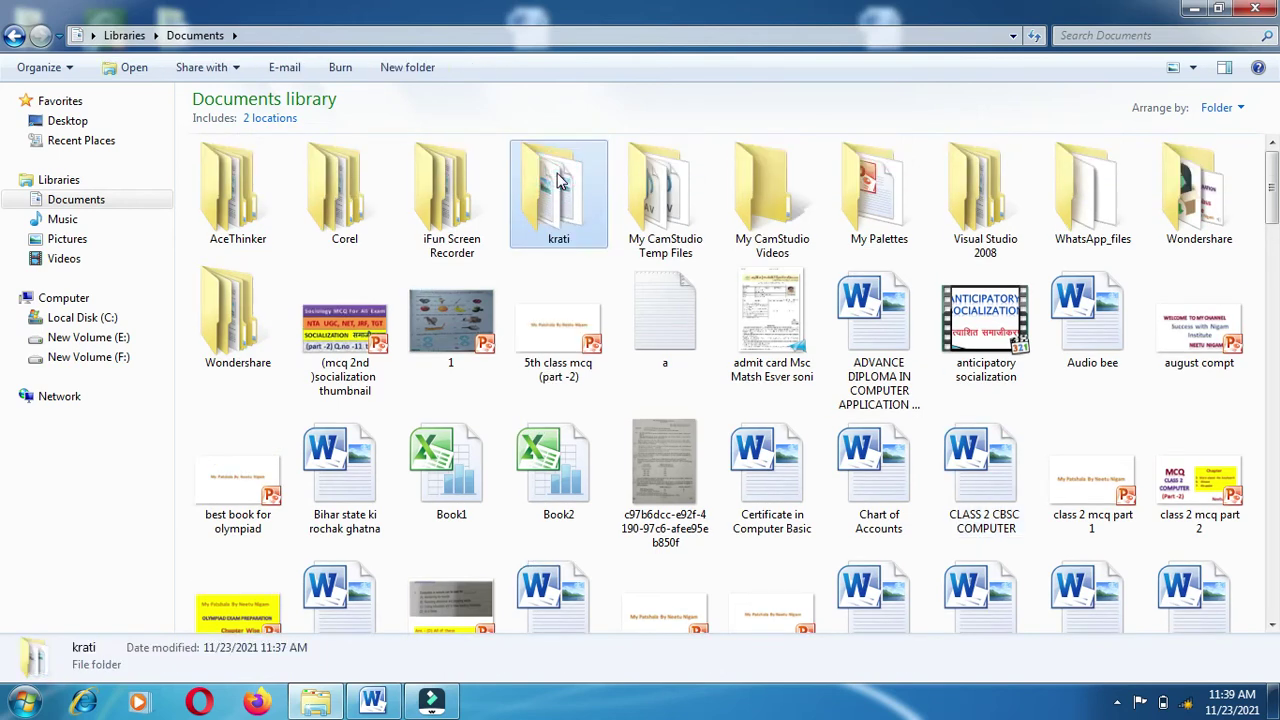
{"action": "right_click", "coordinate": [558, 180]}
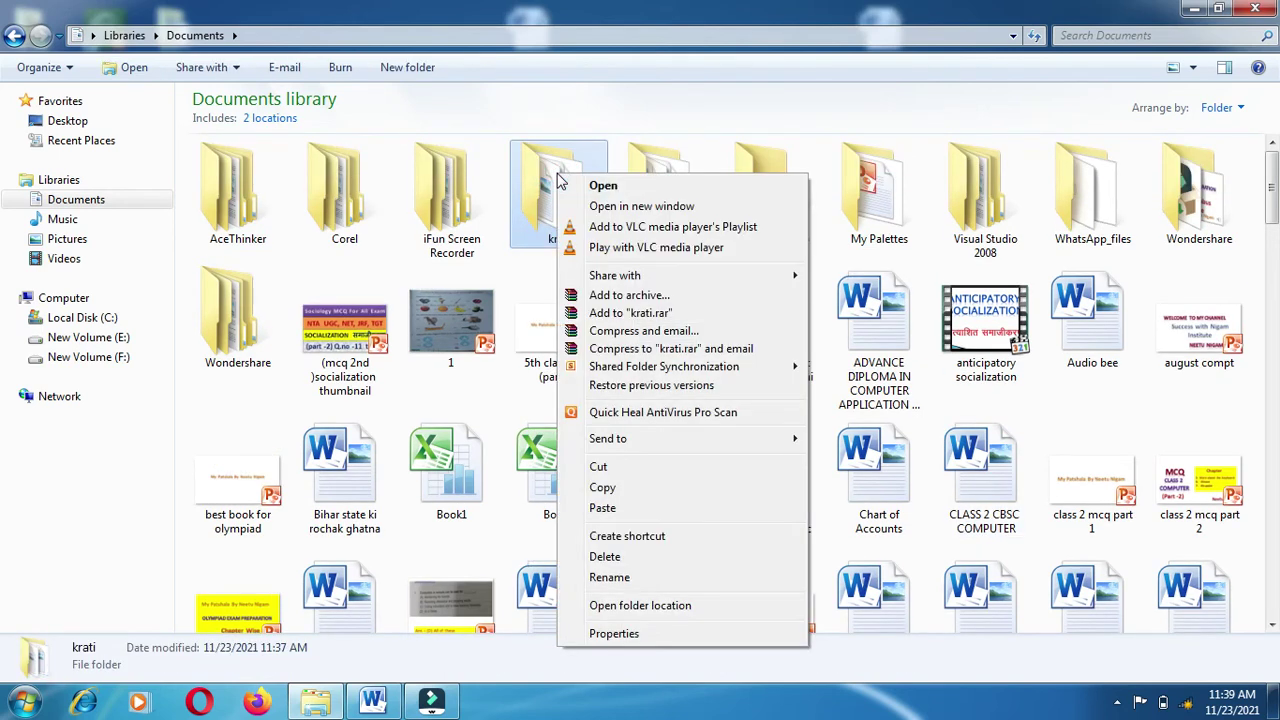
{"action": "left_click", "coordinate": [603, 488]}
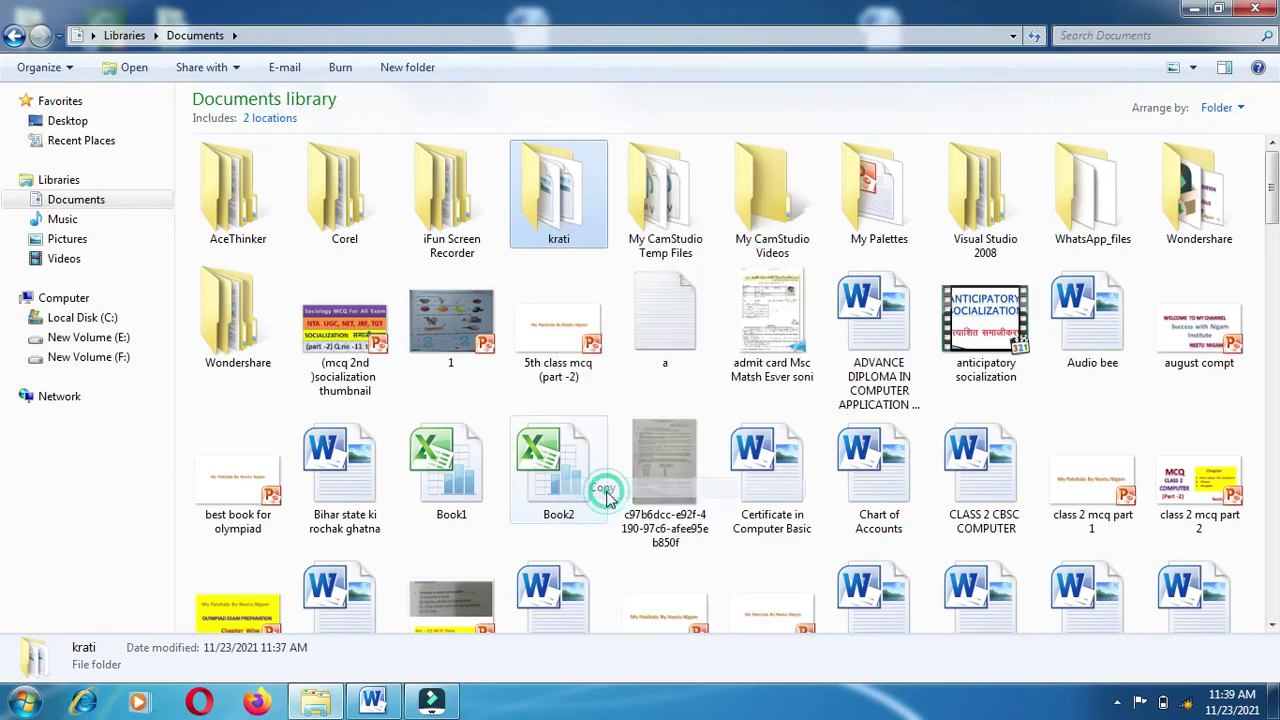
{"action": "left_click", "coordinate": [1188, 8]}
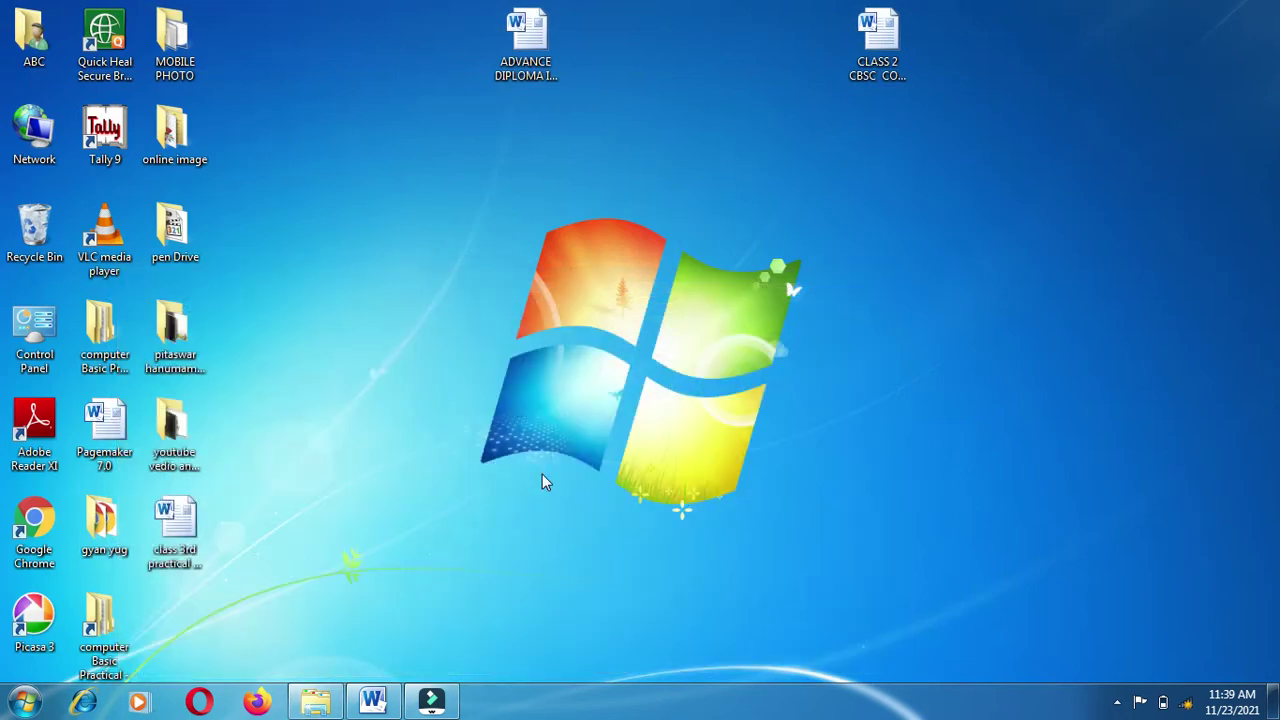
{"action": "right_click", "coordinate": [447, 369]}
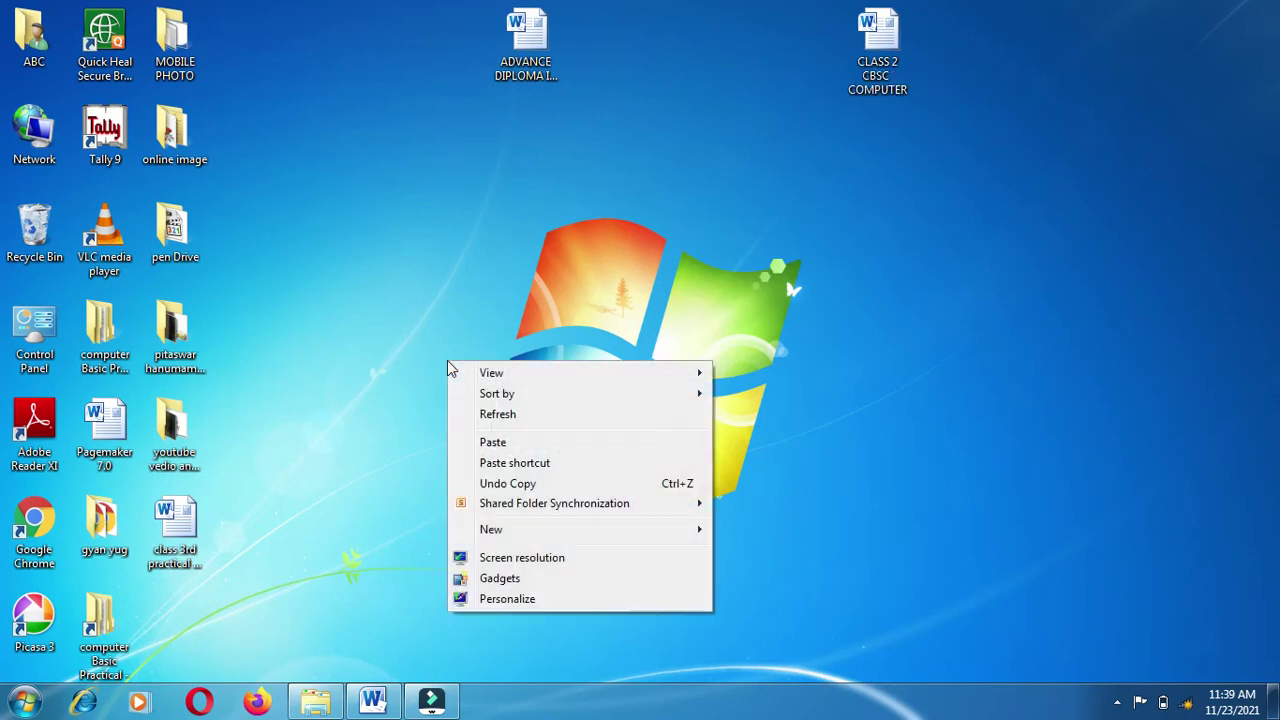
{"action": "left_click", "coordinate": [490, 442]}
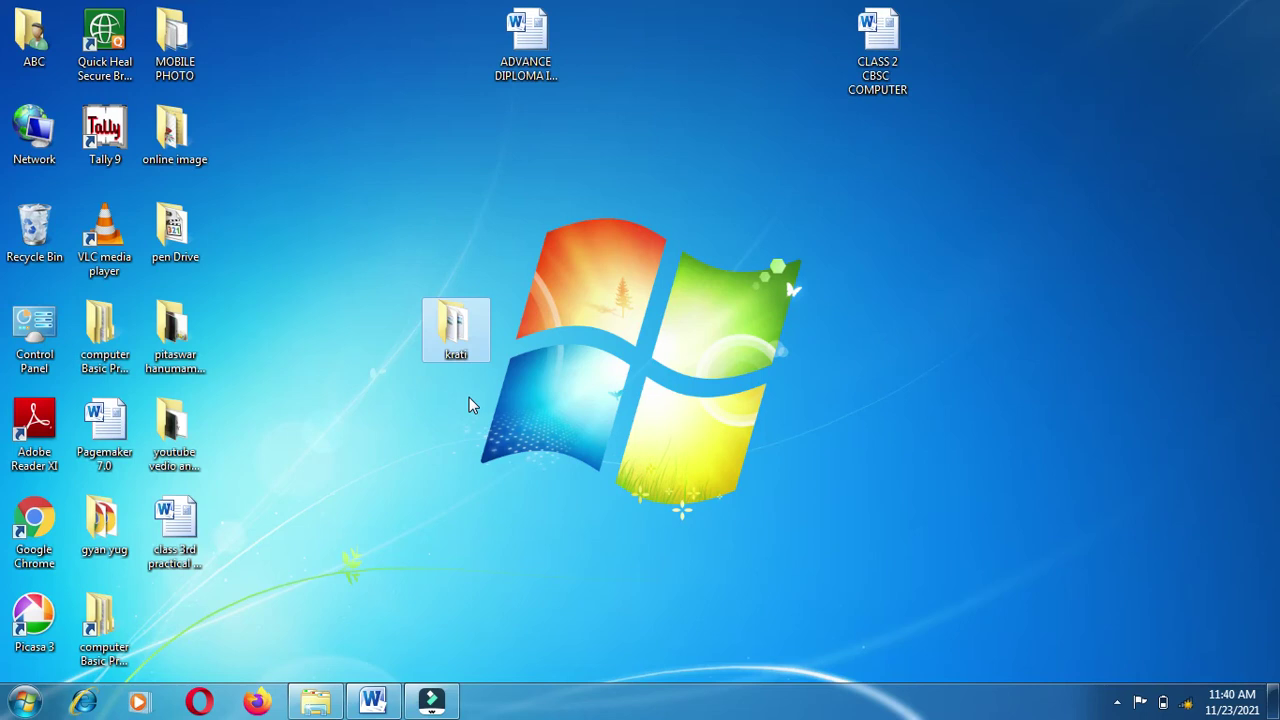
{"action": "double_click", "coordinate": [455, 330]}
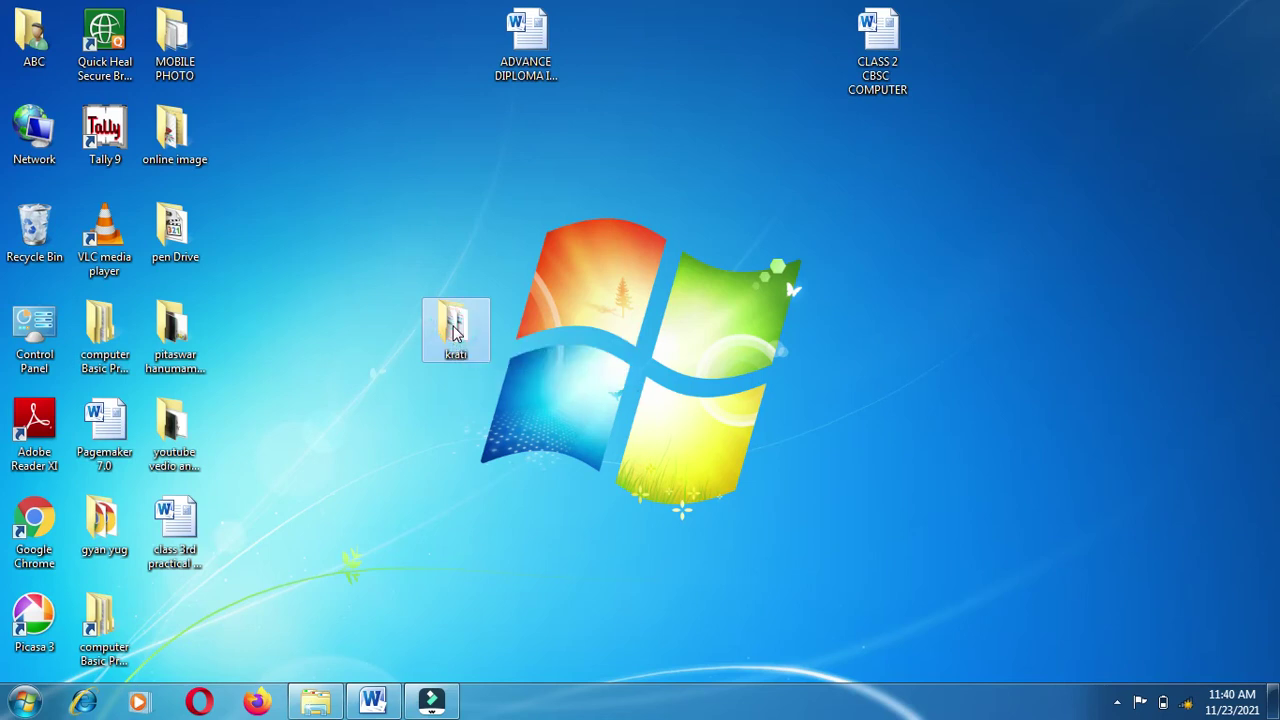
{"action": "left_click_drag", "start_coordinate": [455, 330], "coordinate": [180, 625]}
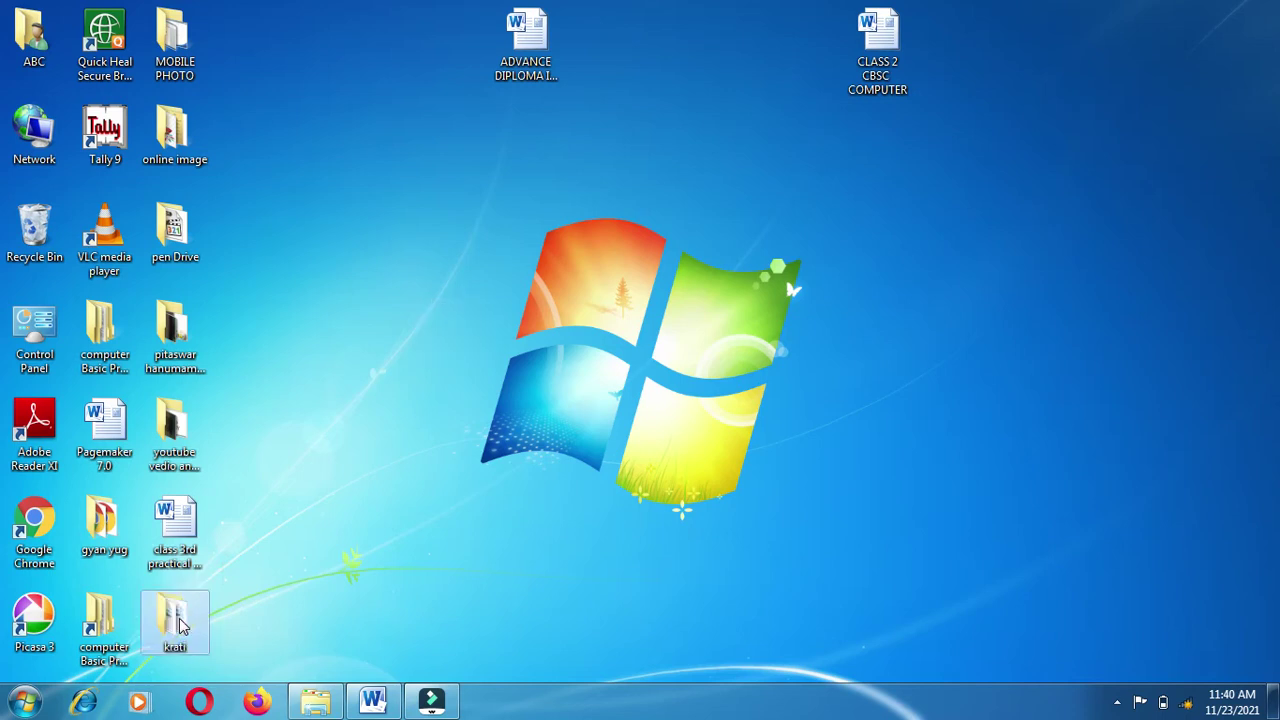
Move the ADVANCE DIPLOMA document beside the MOBILE PHOTO folder and the CLASS 2 CBSC COMPUTER document directly beneath it.
{"action": "left_click", "coordinate": [526, 30]}
{"action": "double_click", "coordinate": [526, 30]}
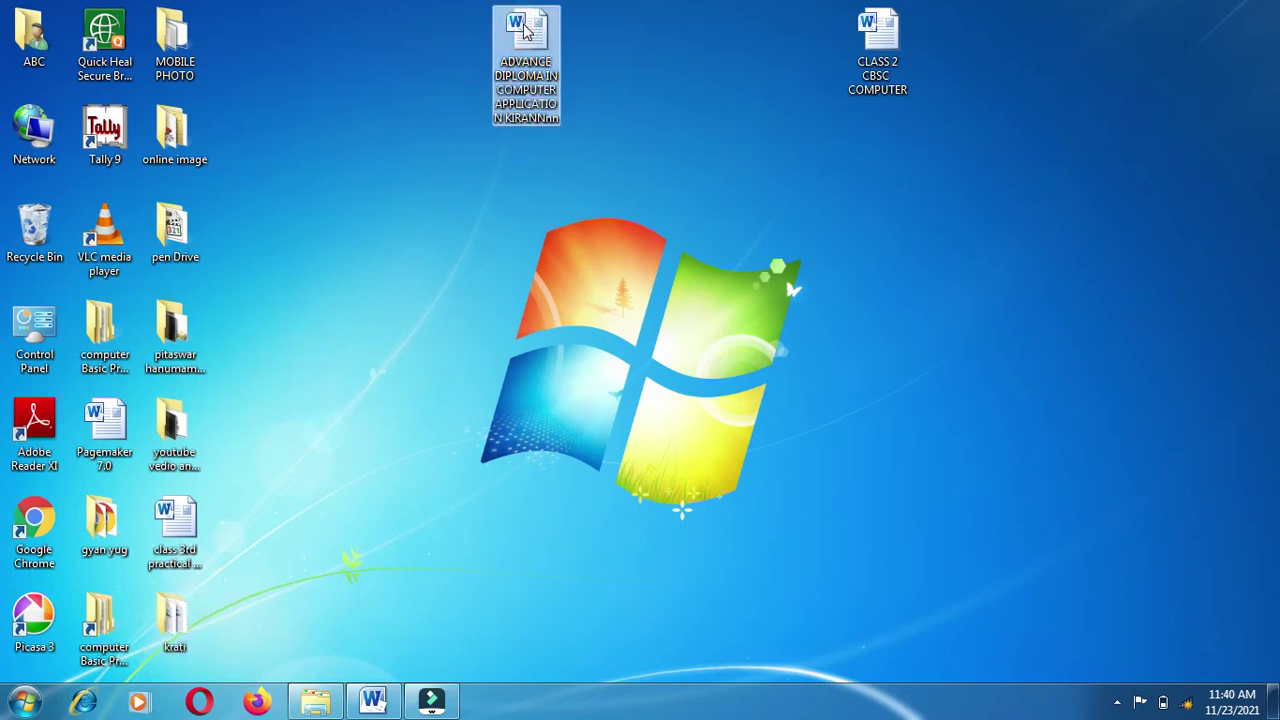
{"action": "left_click_drag", "start_coordinate": [526, 30], "coordinate": [306, 22]}
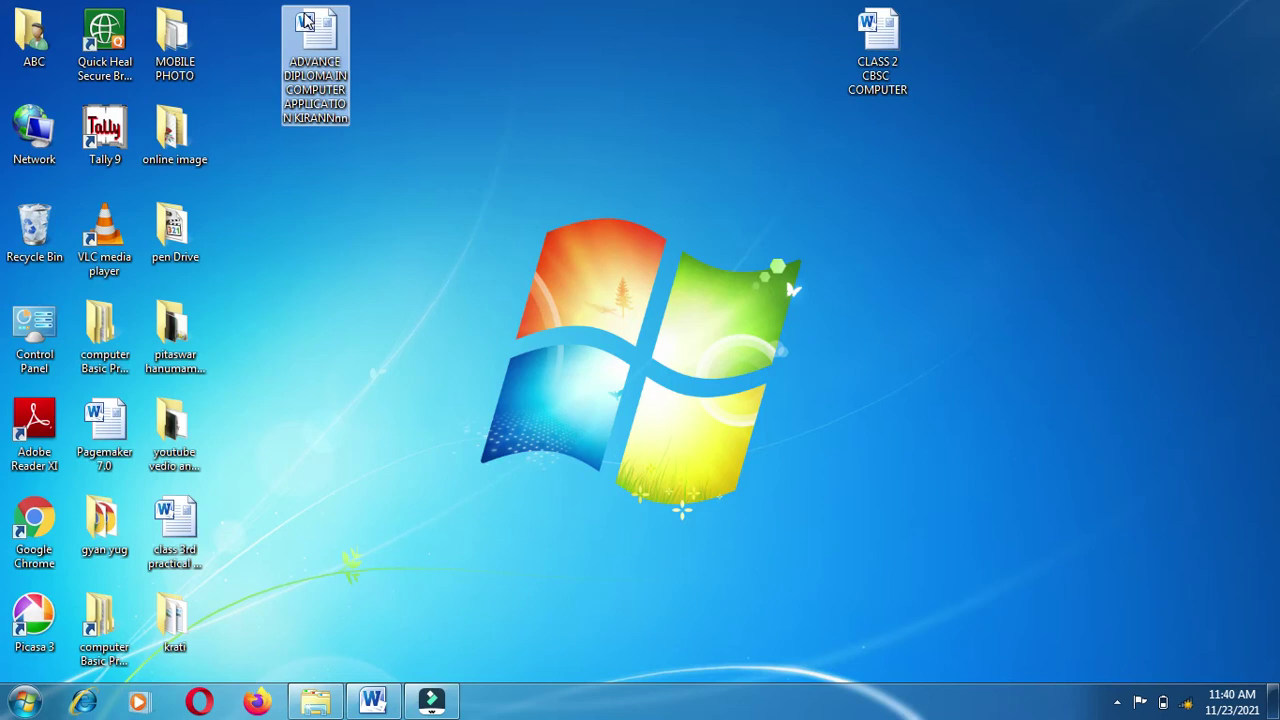
{"action": "left_click_drag", "start_coordinate": [306, 20], "coordinate": [270, 38]}
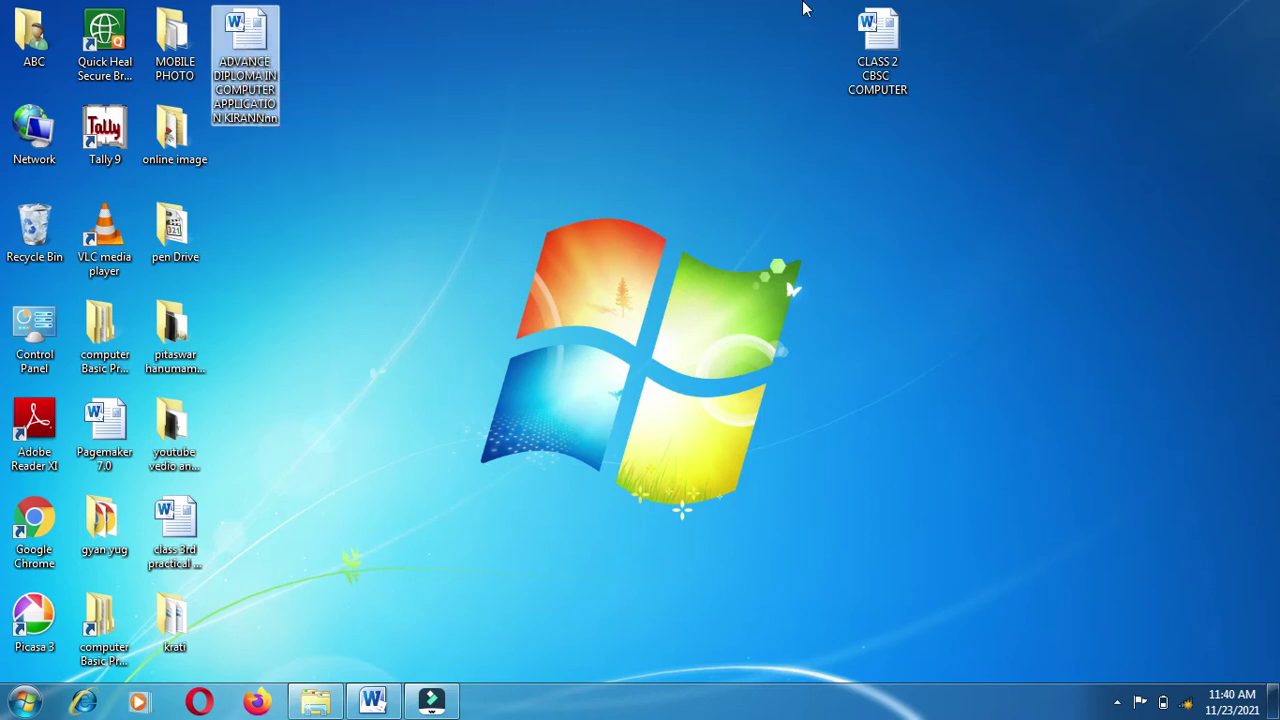
{"action": "left_click_drag", "start_coordinate": [880, 37], "coordinate": [265, 150]}
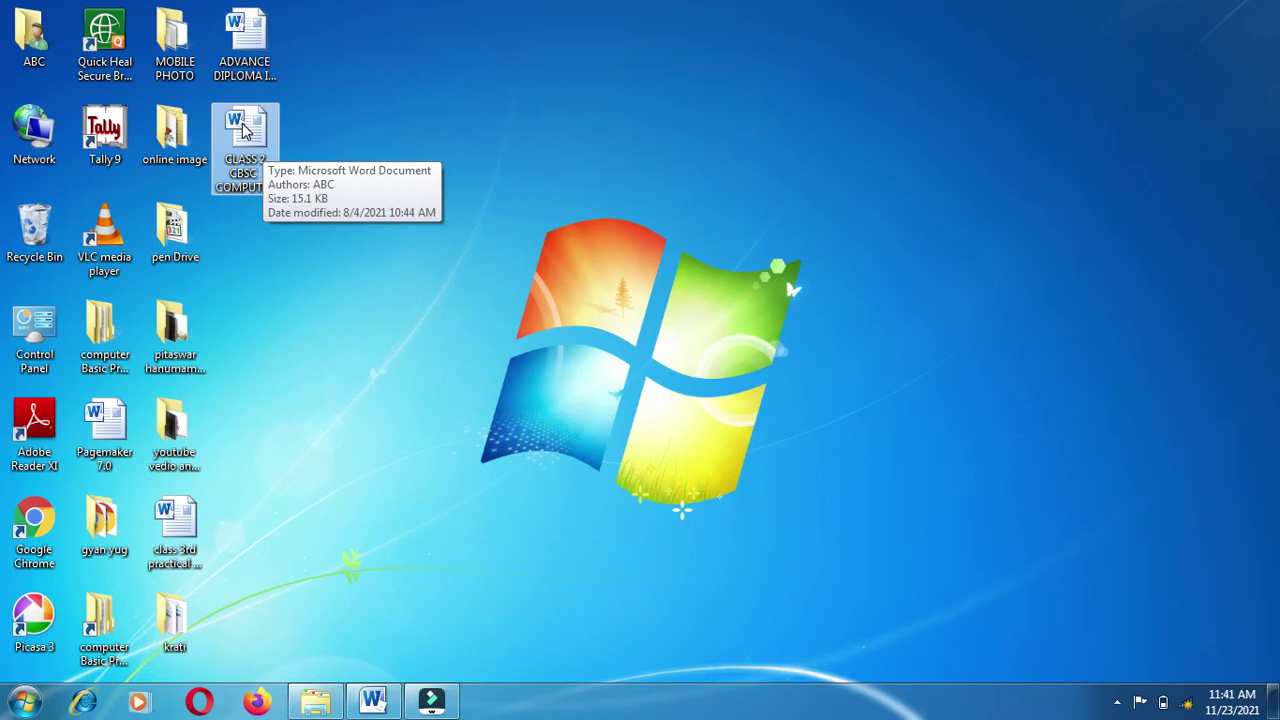
Rename the desktop document CLASS 2 CBSC COMPUTER as "class 2 computer".
{"action": "right_click", "coordinate": [242, 124]}
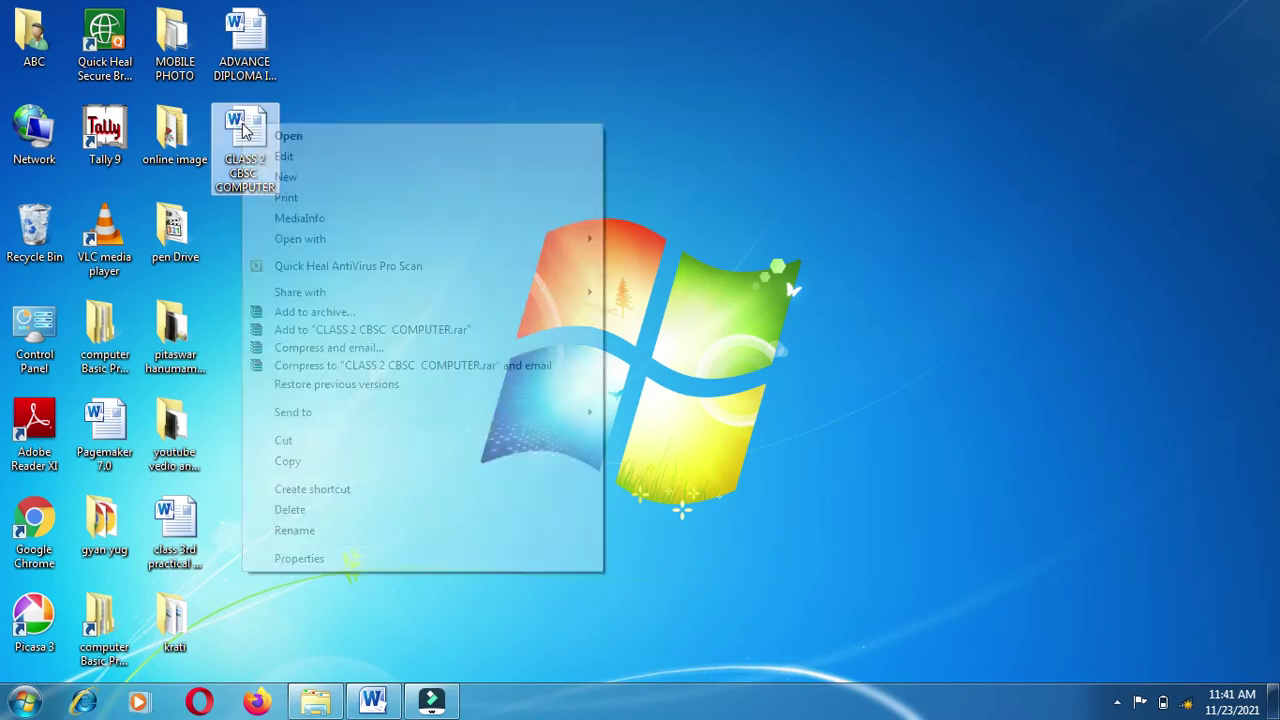
{"action": "left_click", "coordinate": [280, 530]}
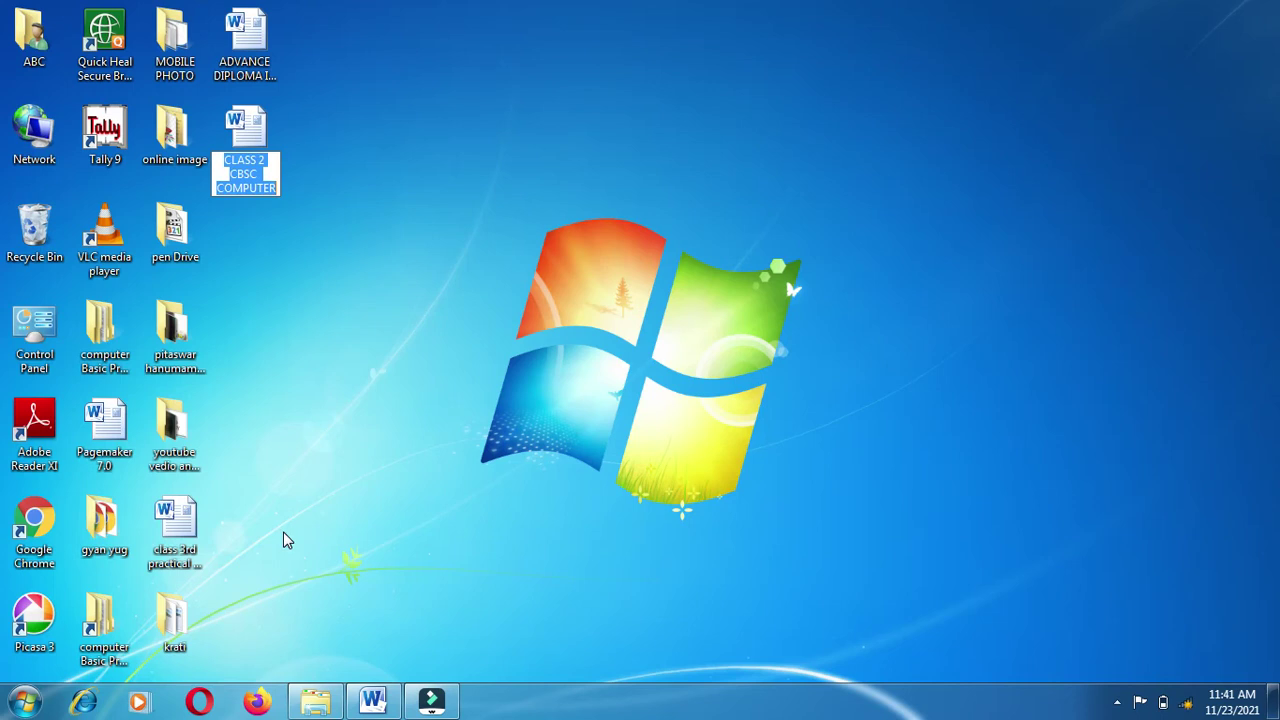
{"action": "type", "text": "c"}
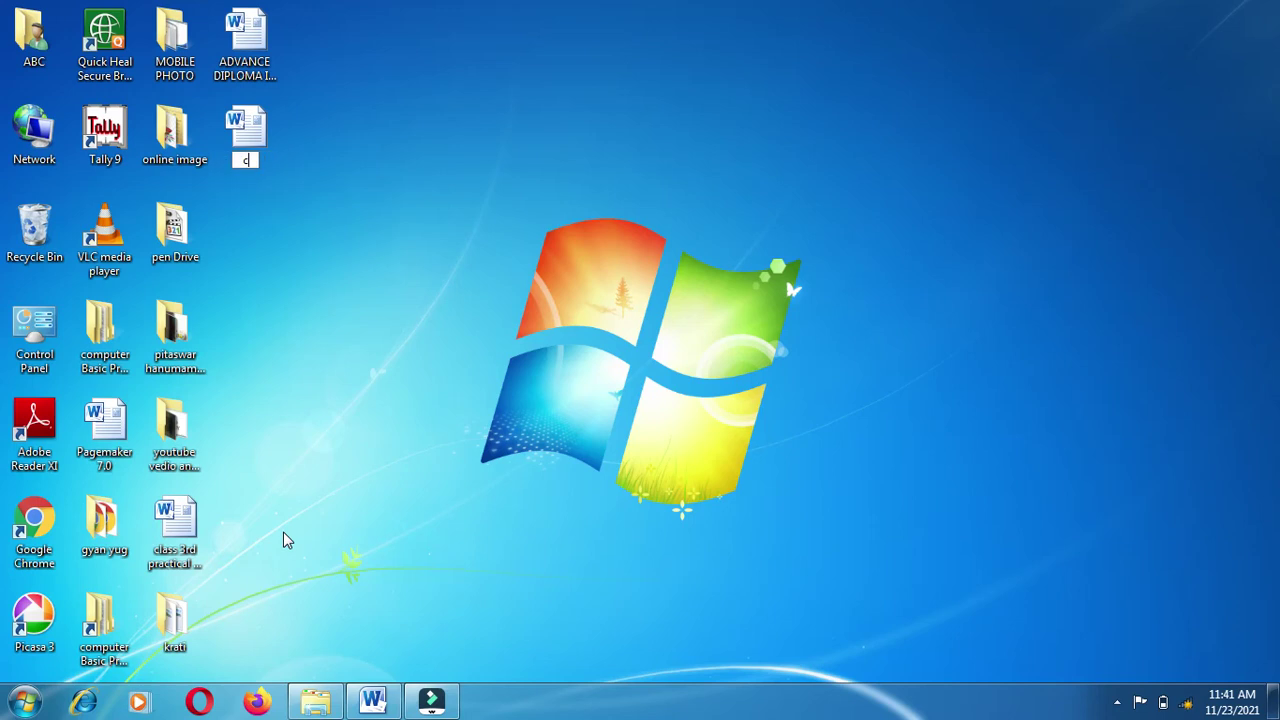
{"action": "type", "text": "lass 2"}
{"action": "type", "text": "computer"}
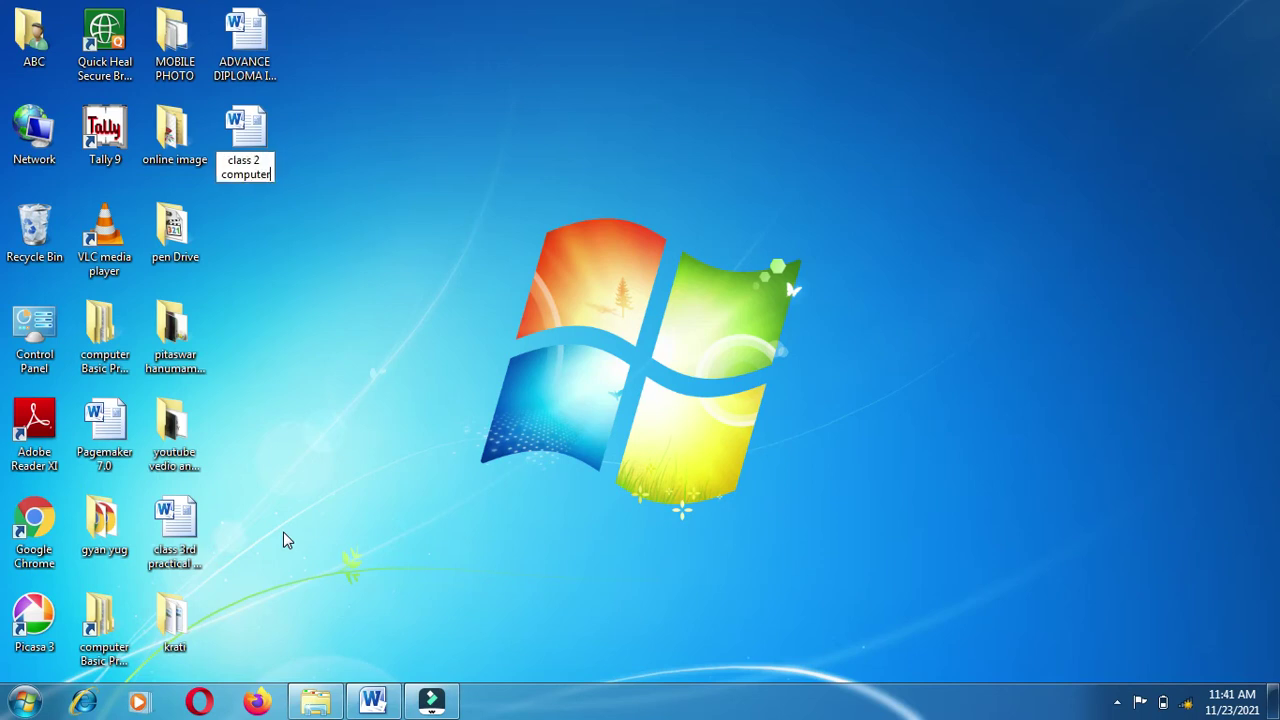
{"action": "left_click", "coordinate": [345, 397]}
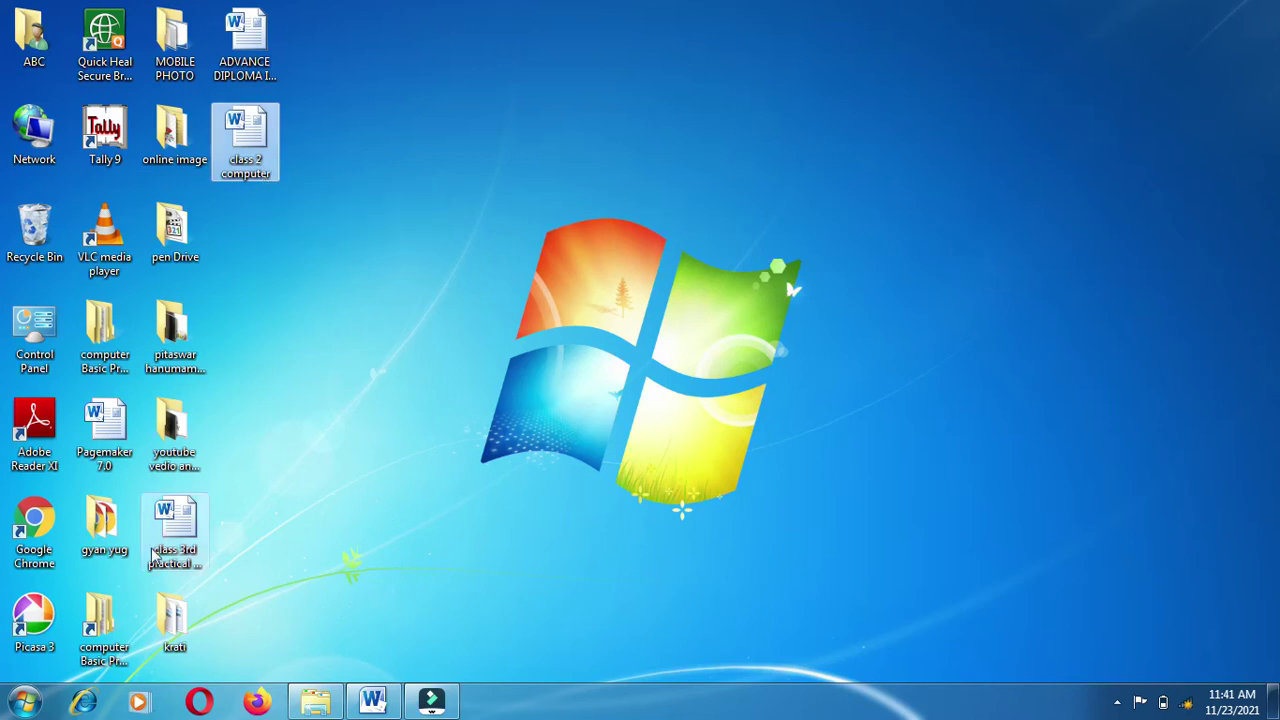
Delete the krati folder from the desktop by moving it to the Recycle Bin.
{"action": "left_click", "coordinate": [168, 612]}
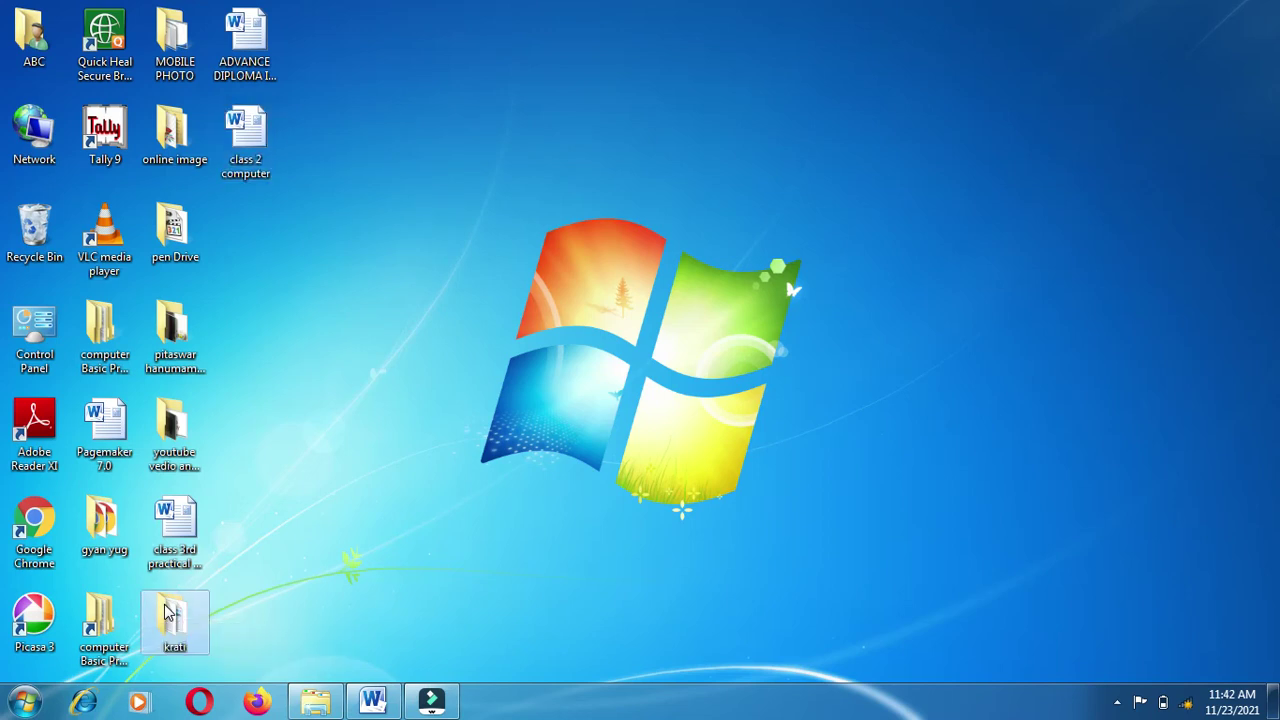
{"action": "right_click", "coordinate": [168, 612]}
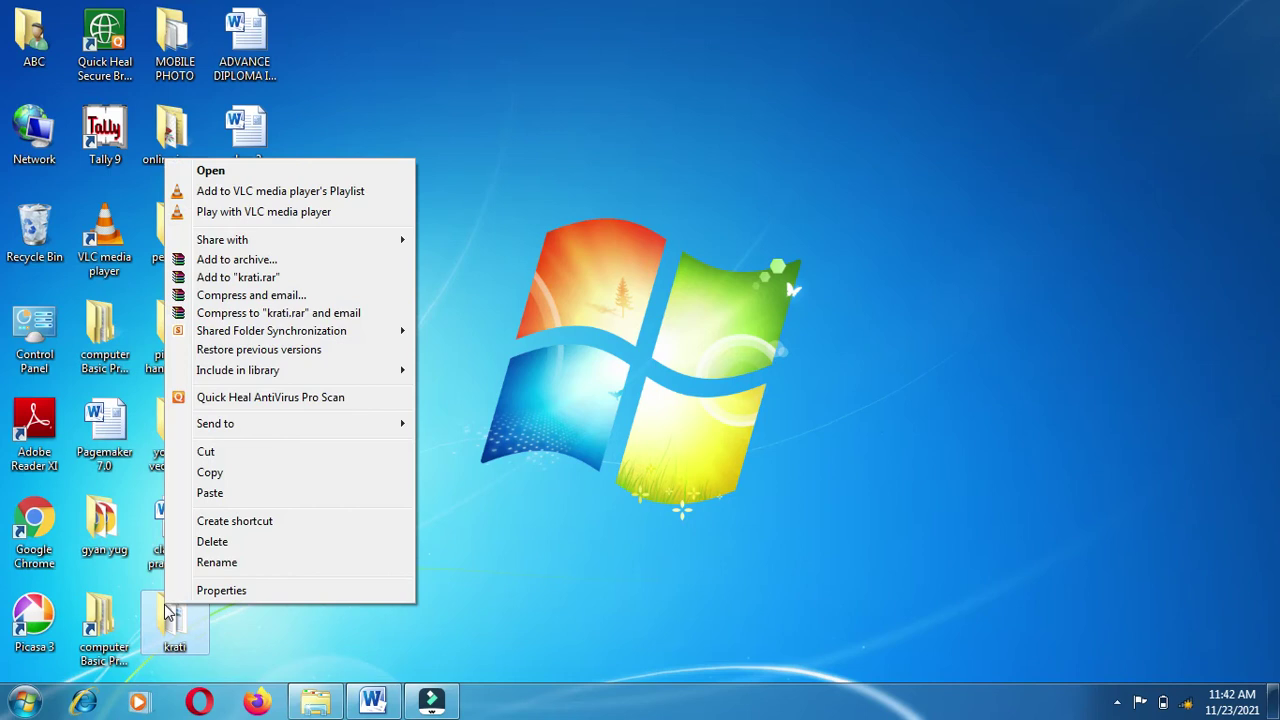
{"action": "left_click", "coordinate": [212, 542]}
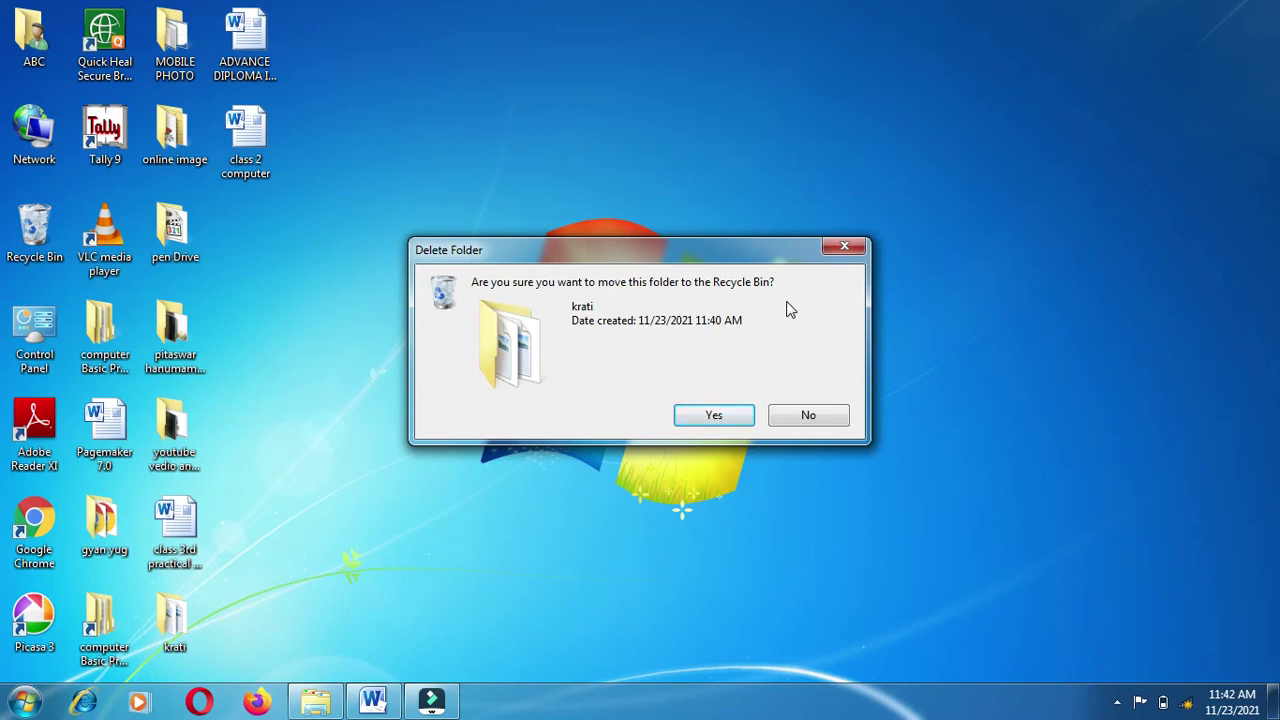
{"action": "left_click", "coordinate": [710, 415]}
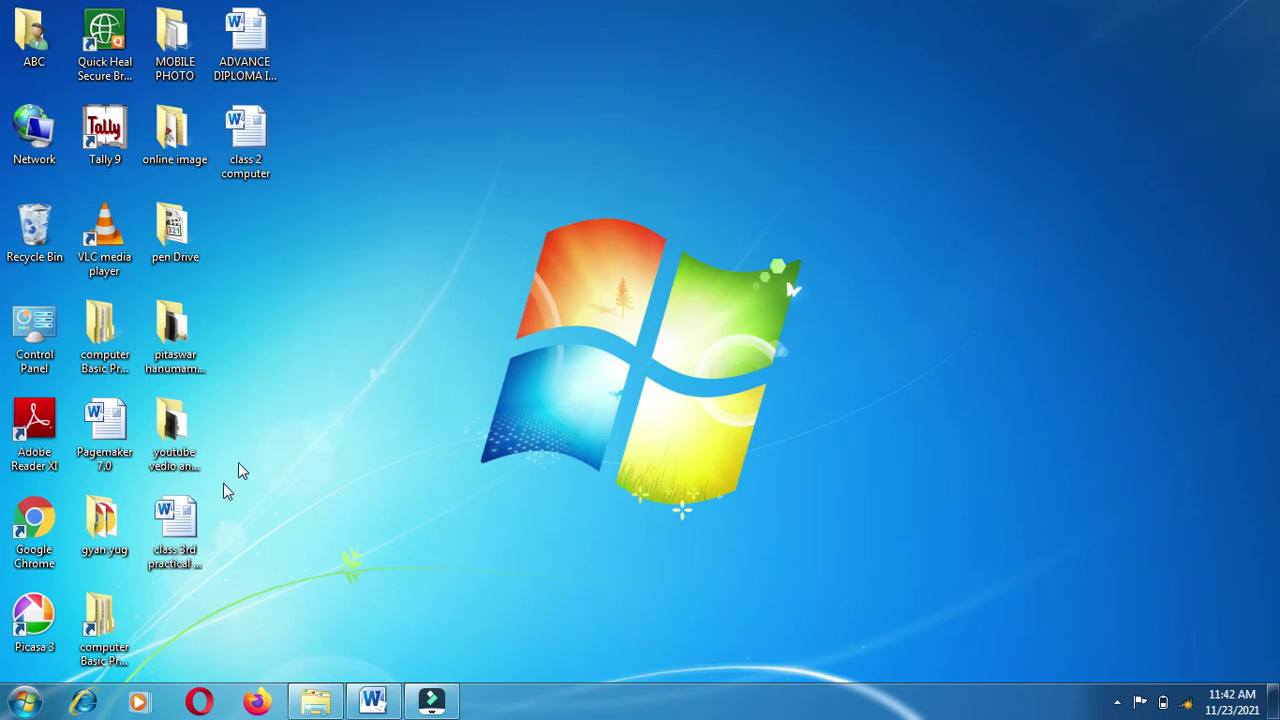
{"action": "mouse_move", "coordinate": [314, 704]}
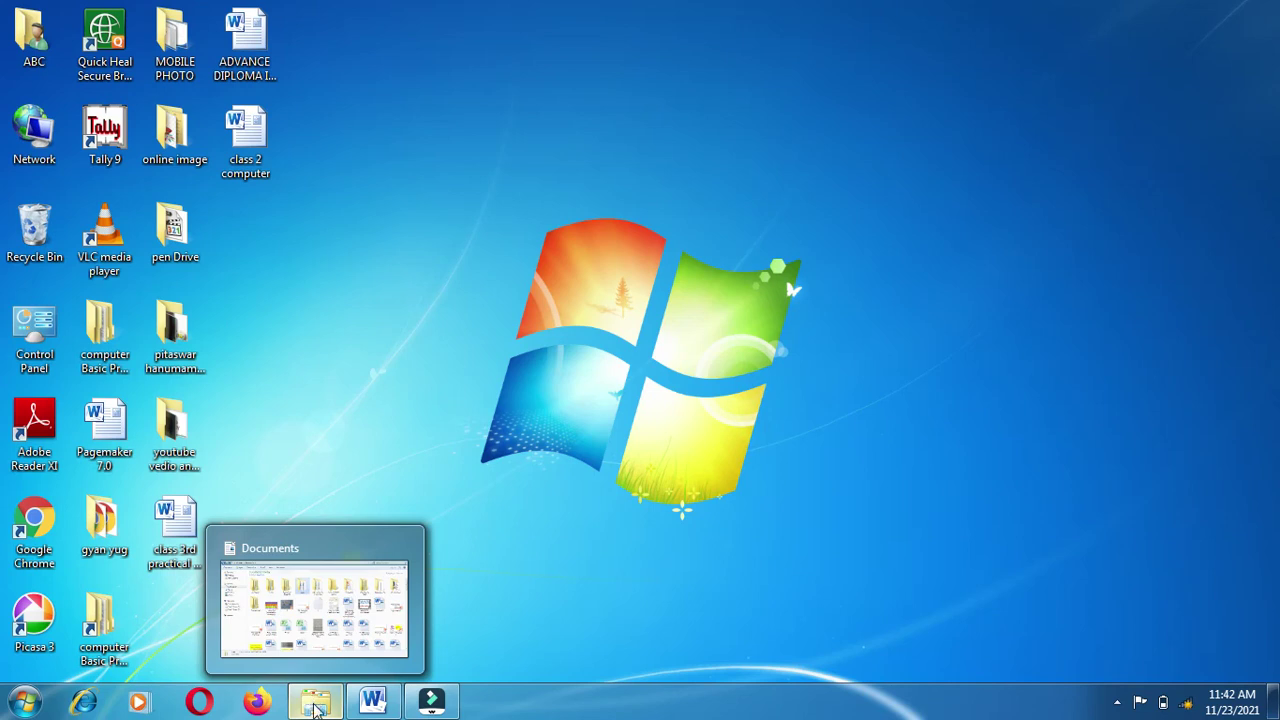
{"action": "left_click", "coordinate": [314, 704]}
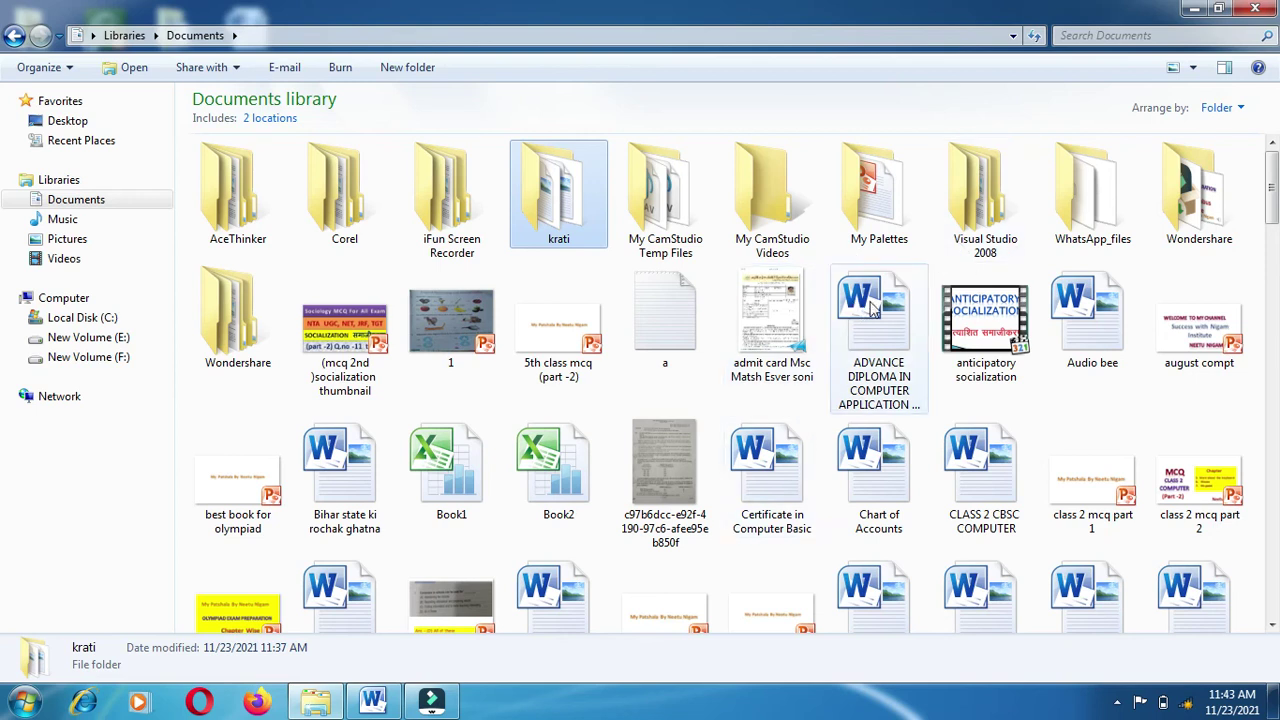
{"action": "left_click", "coordinate": [1076, 334]}
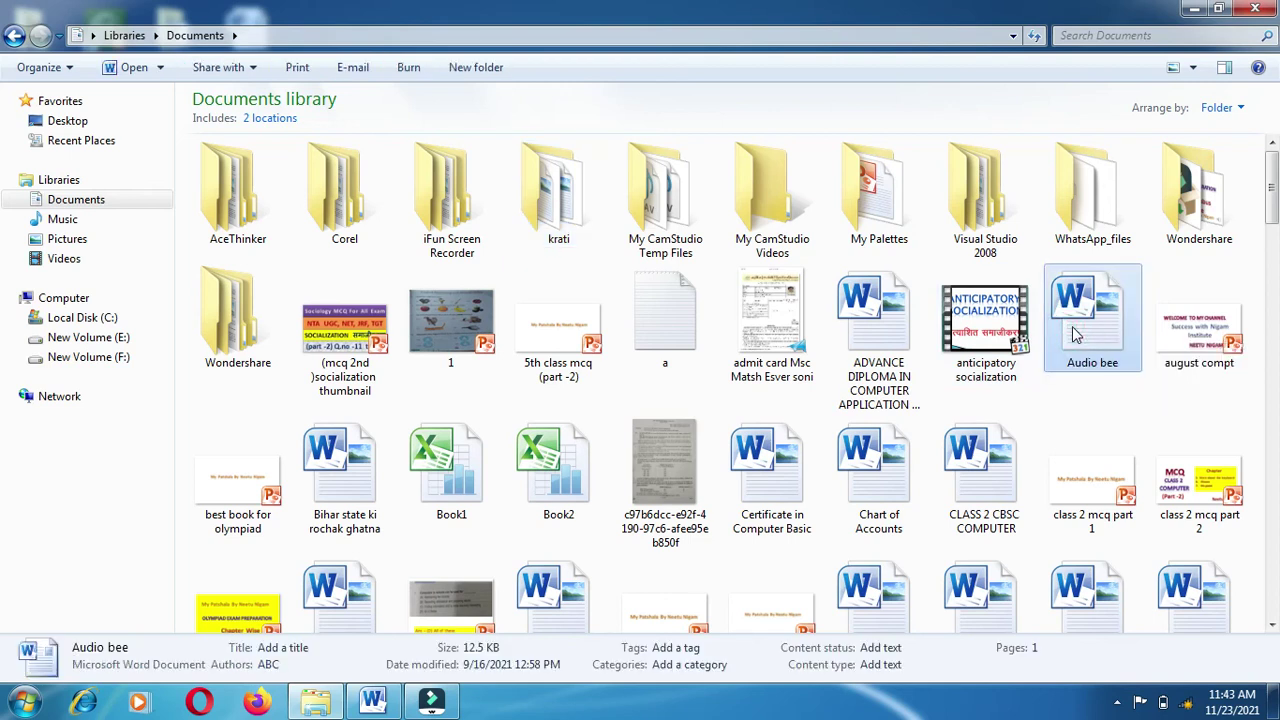
{"action": "right_click", "coordinate": [1075, 333]}
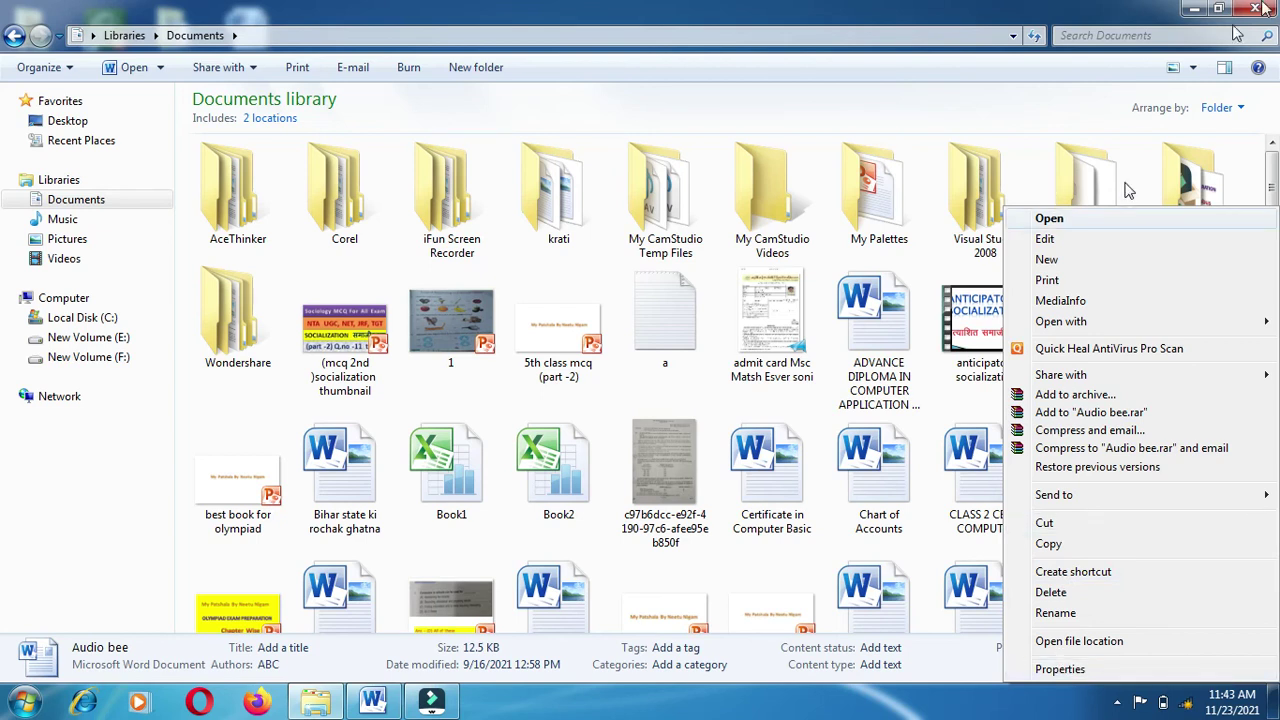
{"action": "left_click", "coordinate": [1257, 8]}
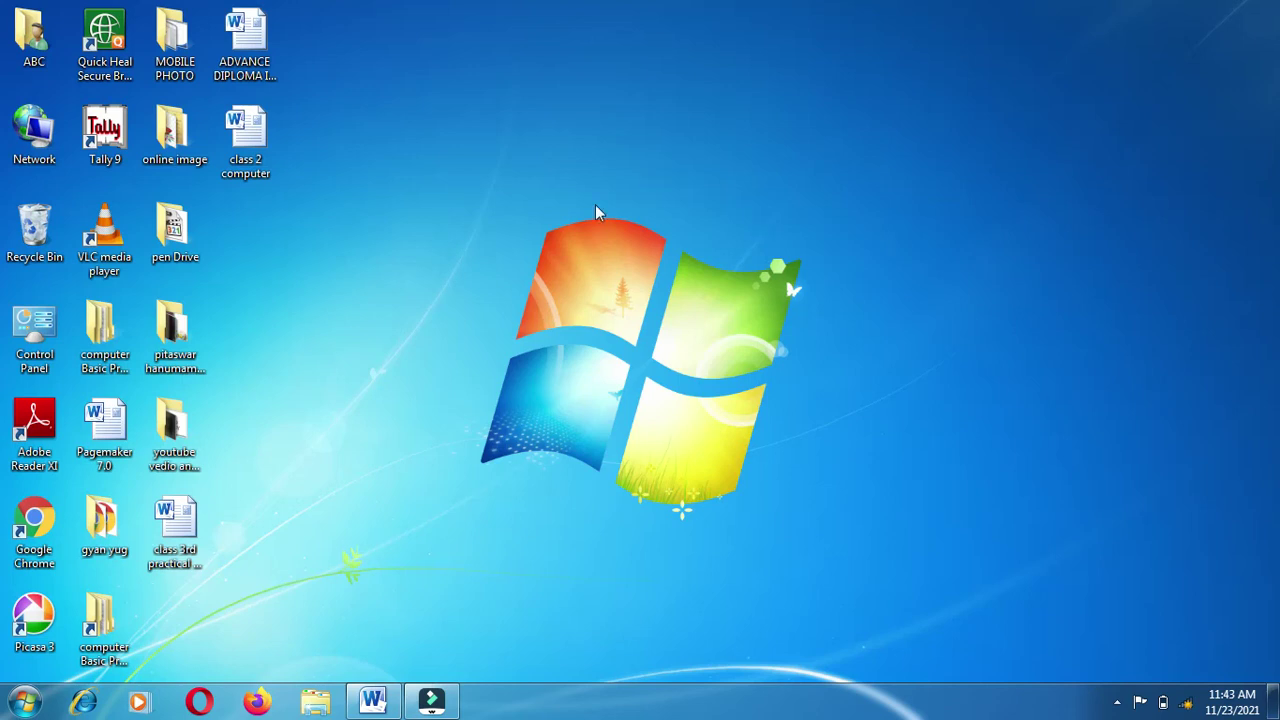
Create a desktop shortcut to the document "class 3rd practical know more about ms word".
{"action": "left_click", "coordinate": [185, 527]}
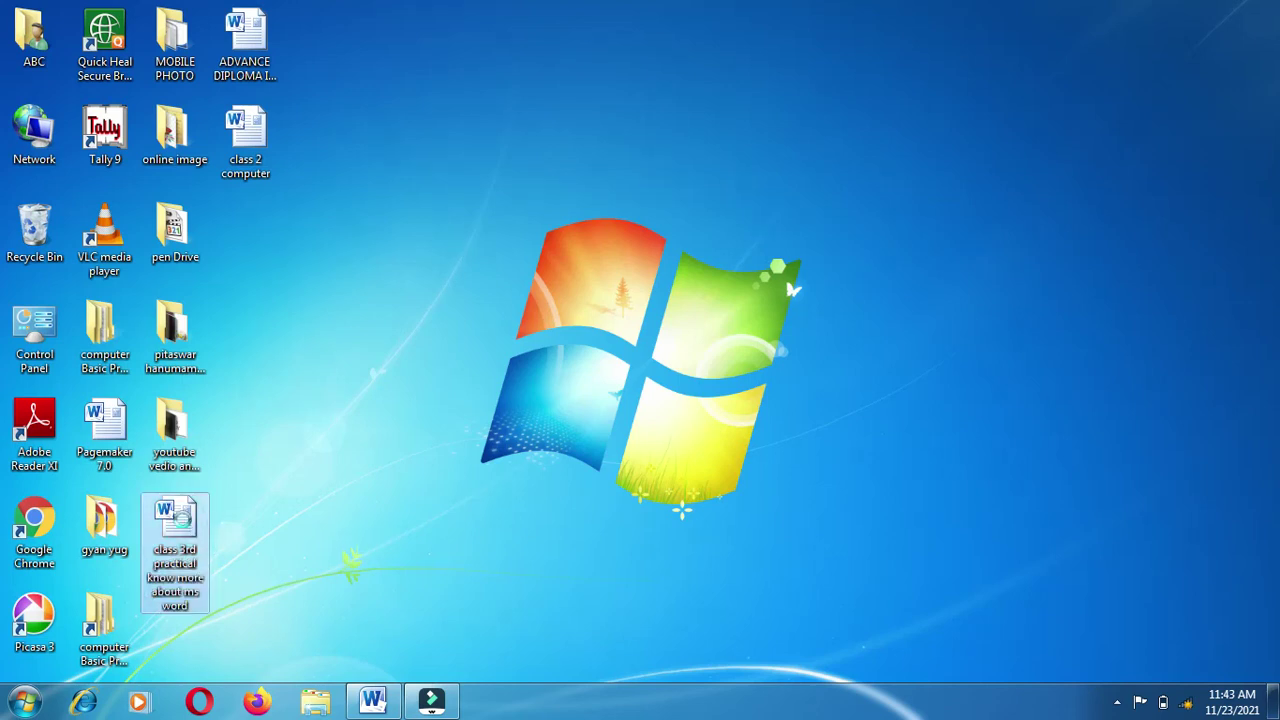
{"action": "right_click", "coordinate": [185, 527]}
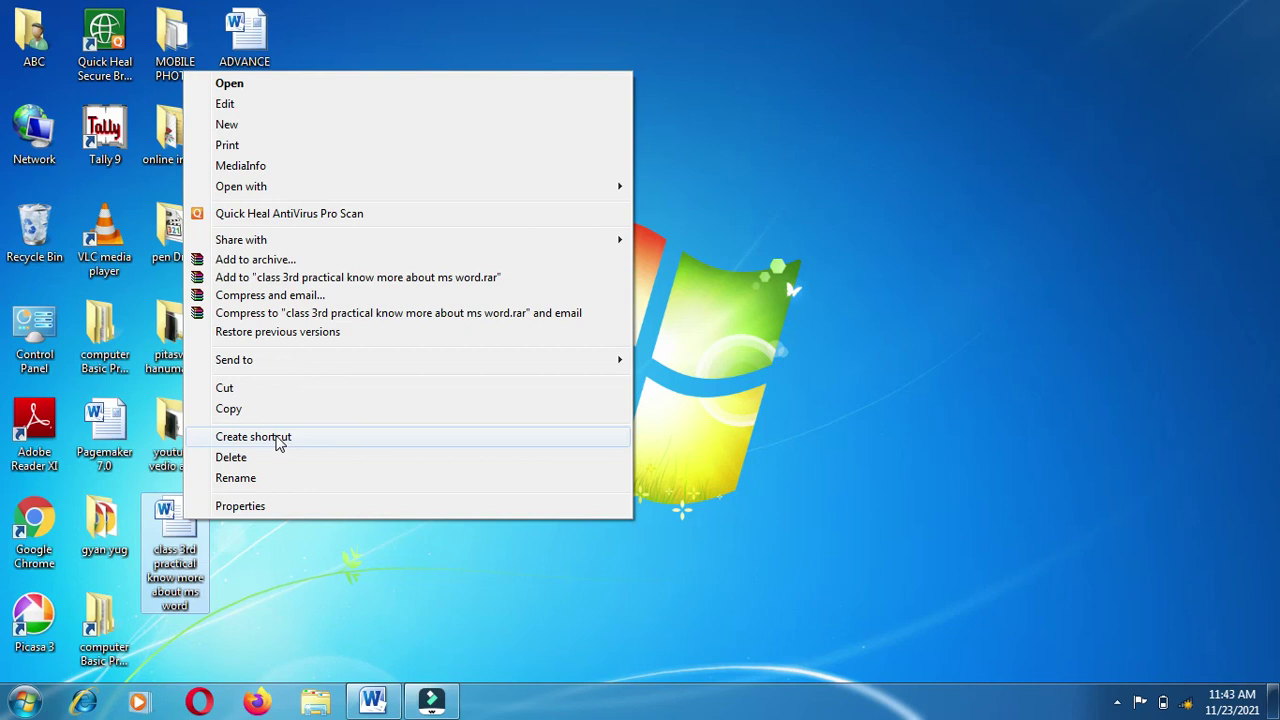
{"action": "left_click", "coordinate": [279, 443]}
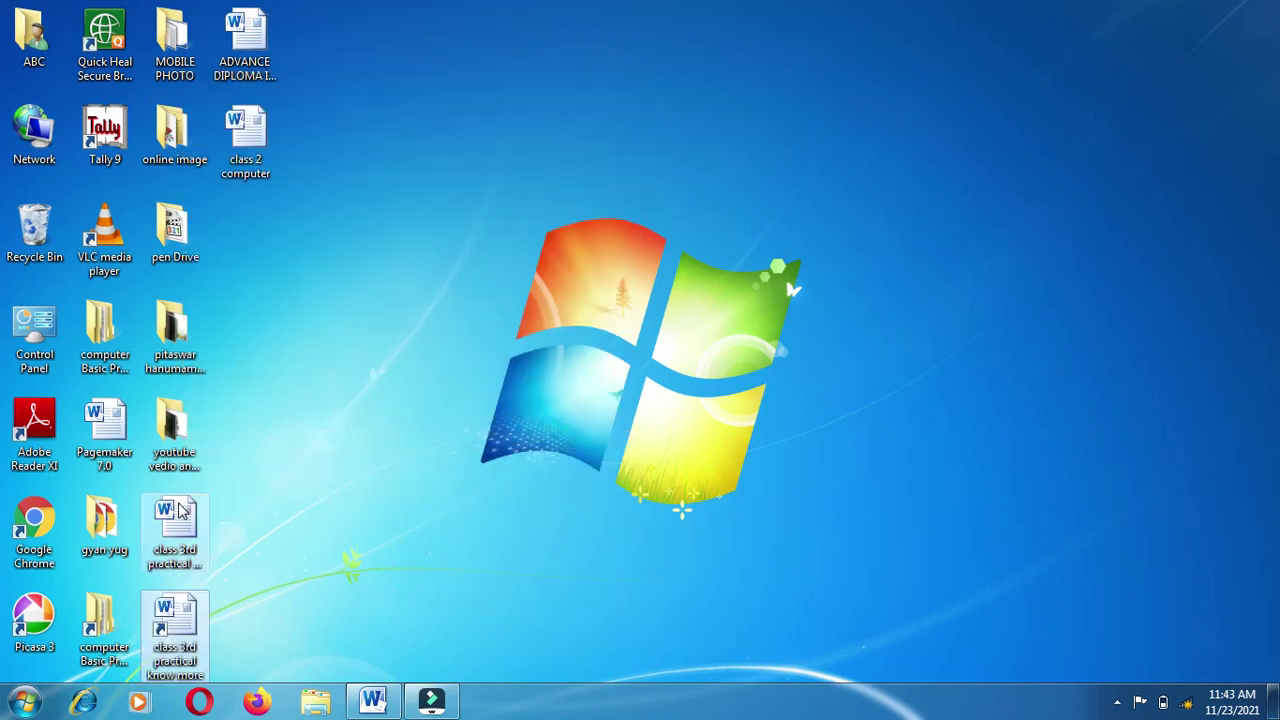
Check the new shortcut by opening and closing its document, and switch to the Explorer window 10 document in Word.
{"action": "double_click", "coordinate": [165, 645]}
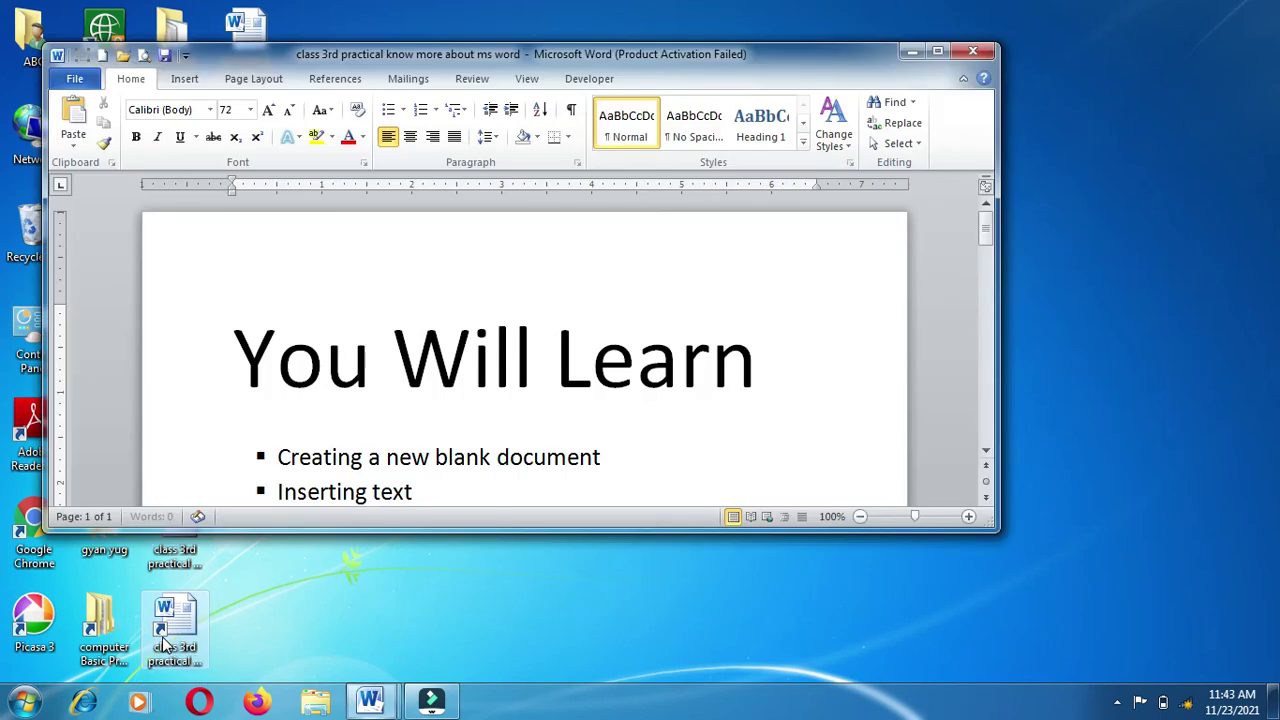
{"action": "left_click", "coordinate": [979, 50]}
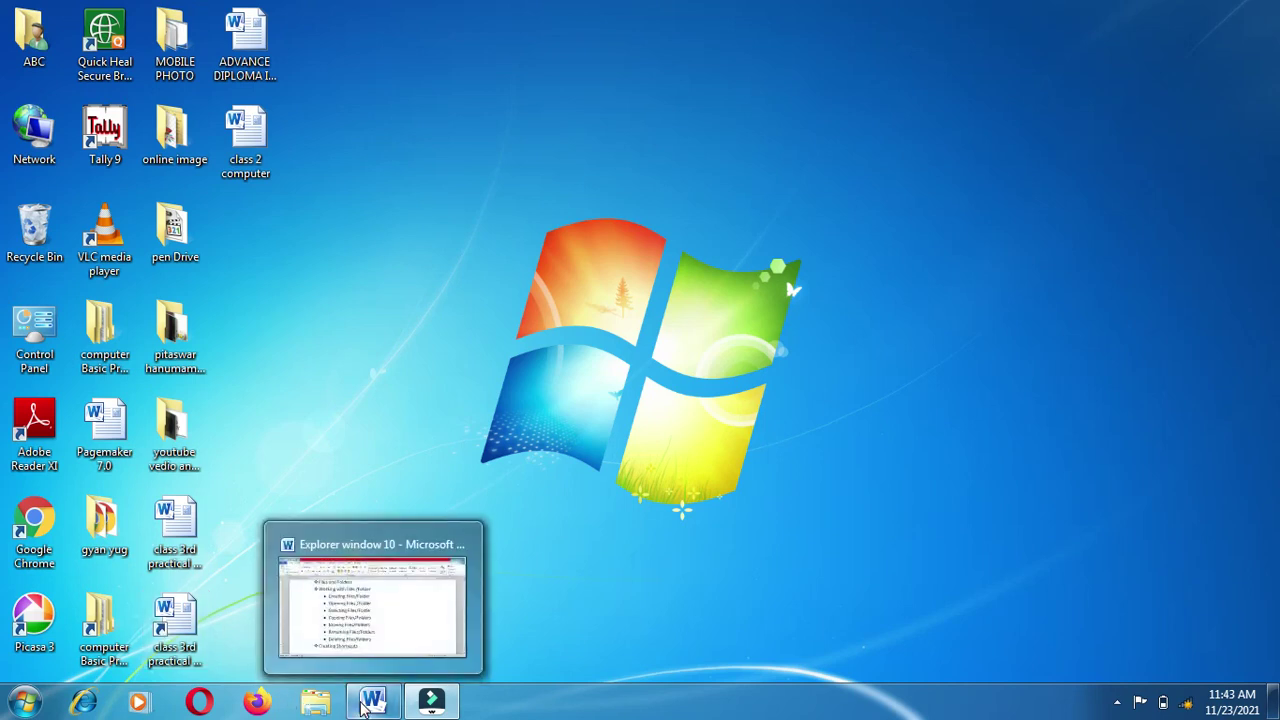
{"action": "left_click", "coordinate": [367, 705]}
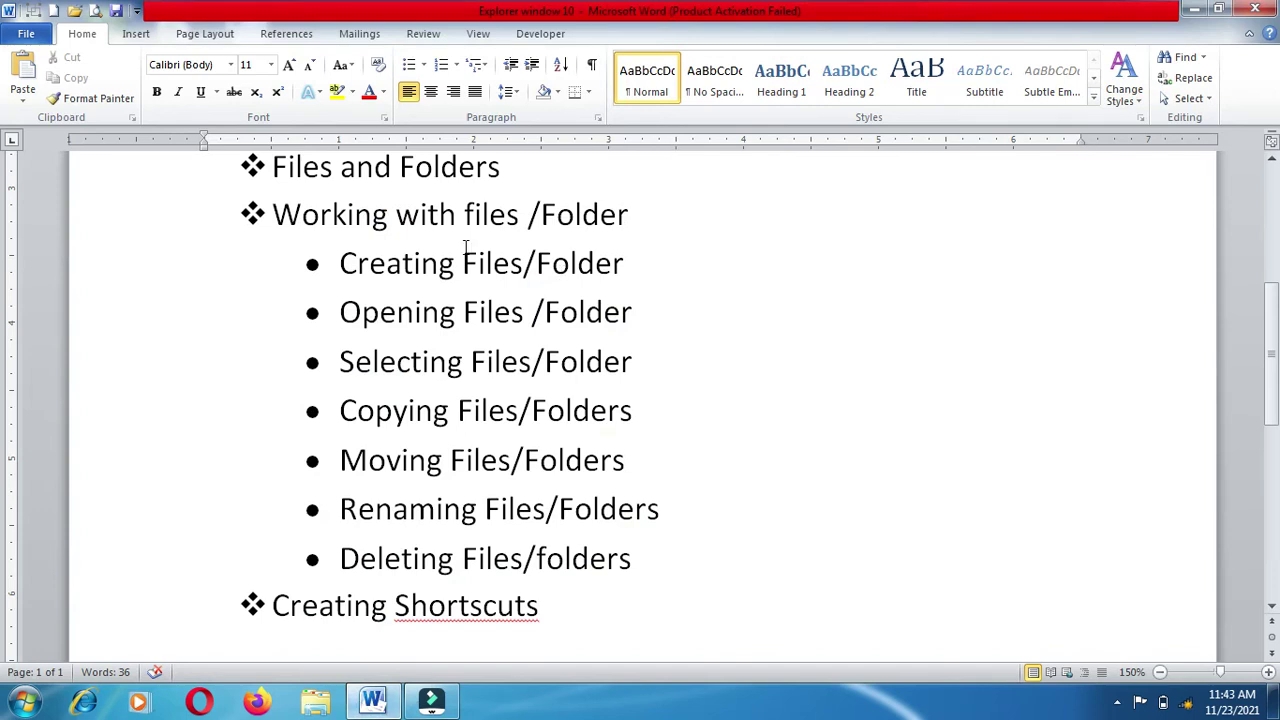